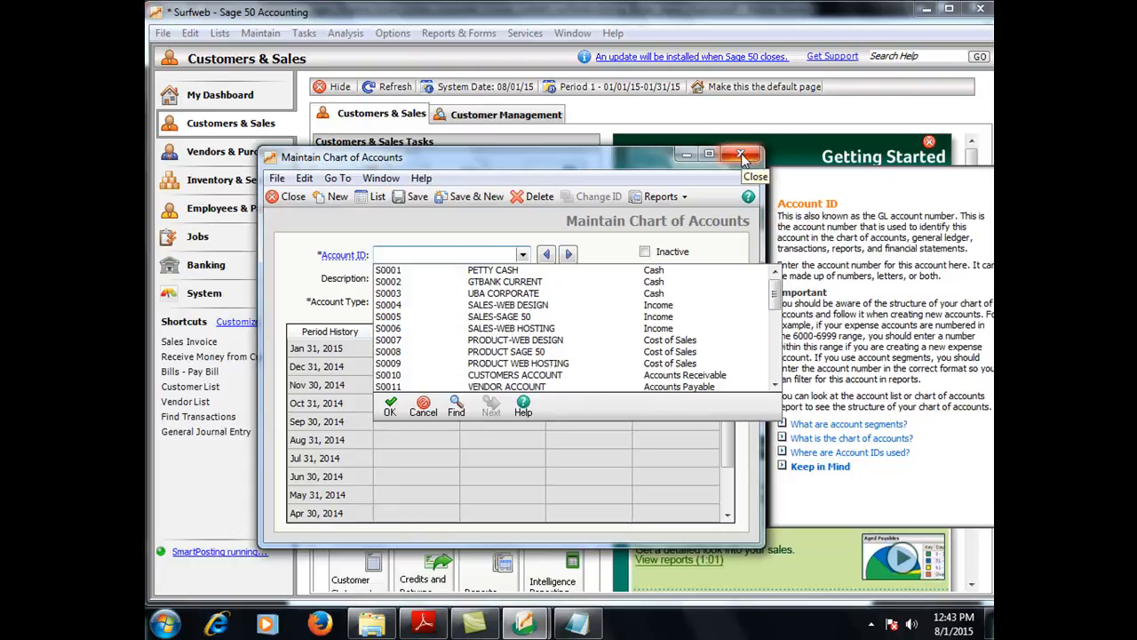
# Close the account maintenance window, then view the Chart of Accounts report among the General Ledger reports and close it
pyautogui.click(742, 157)
pyautogui.click(742, 157)
pyautogui.click(458, 34)
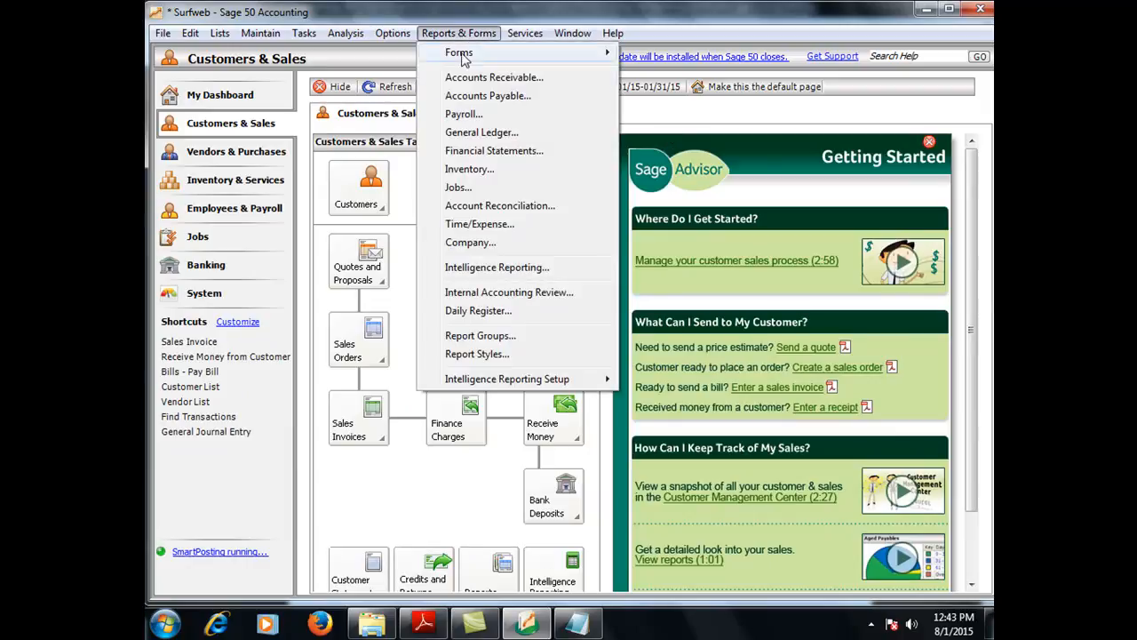
pyautogui.click(480, 133)
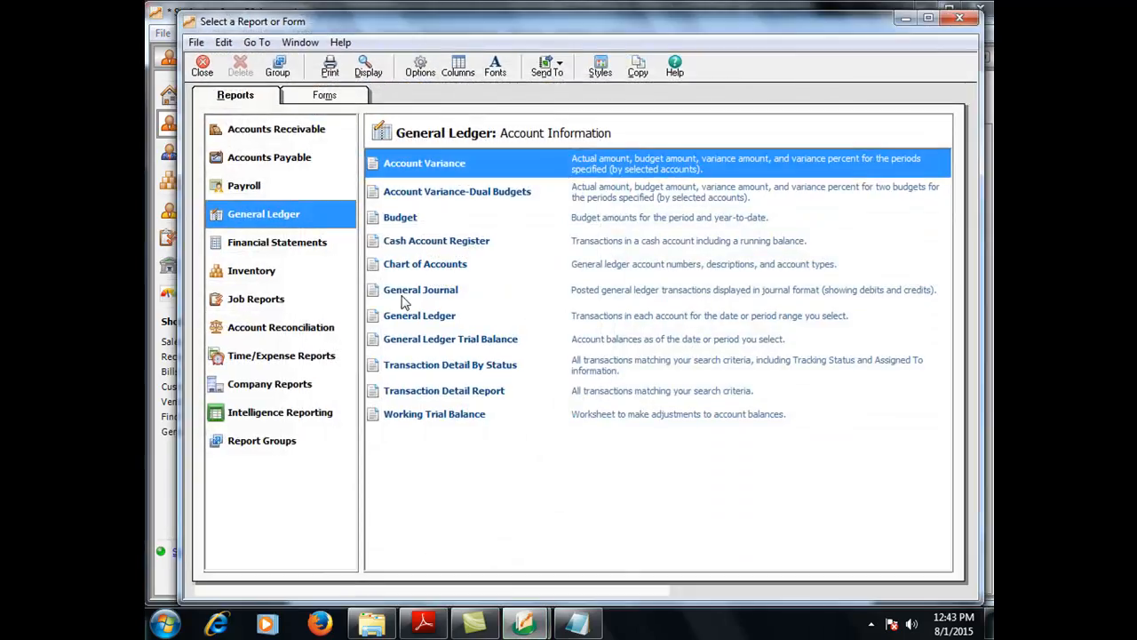
pyautogui.doubleClick(401, 263)
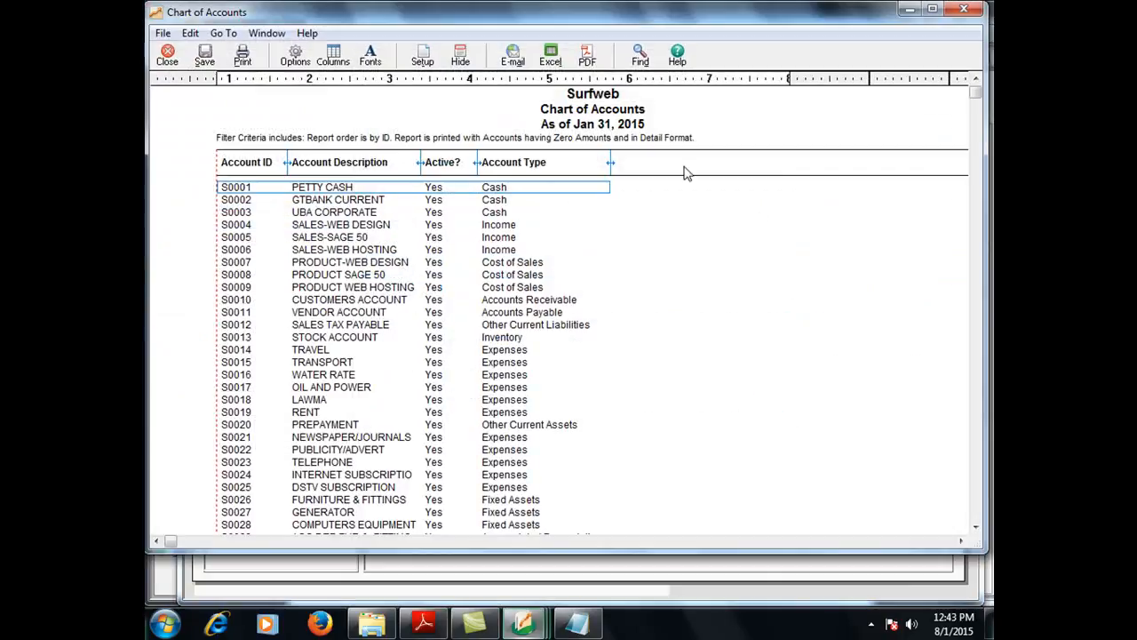
pyautogui.click(963, 9)
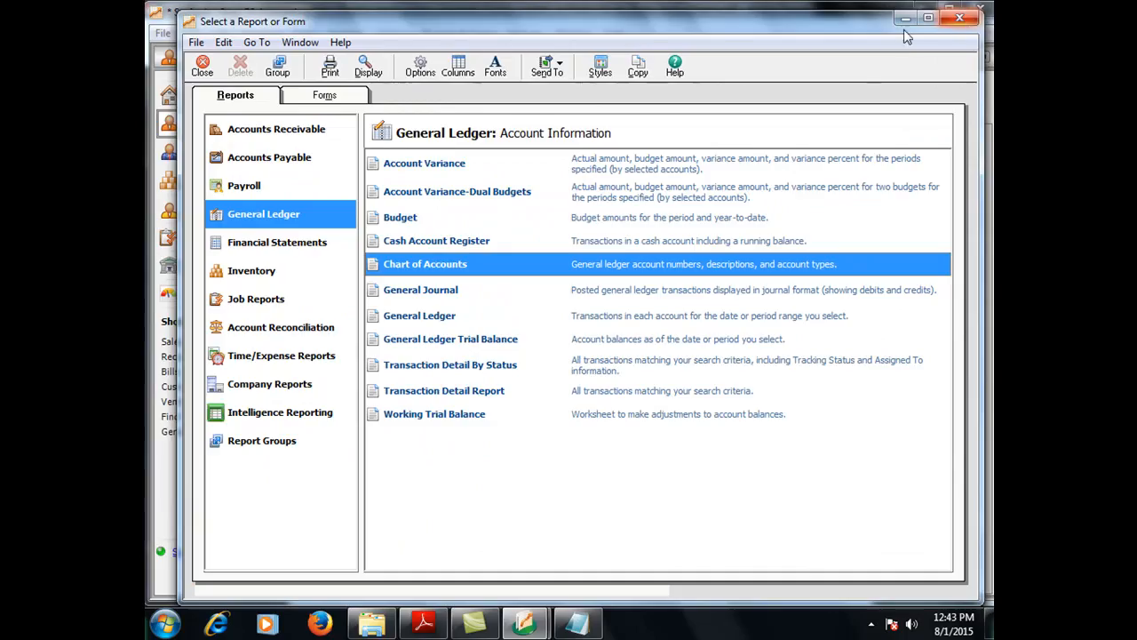
pyautogui.click(959, 18)
# View the Chart of Accounts list and its export options, then close the list
pyautogui.click(219, 34)
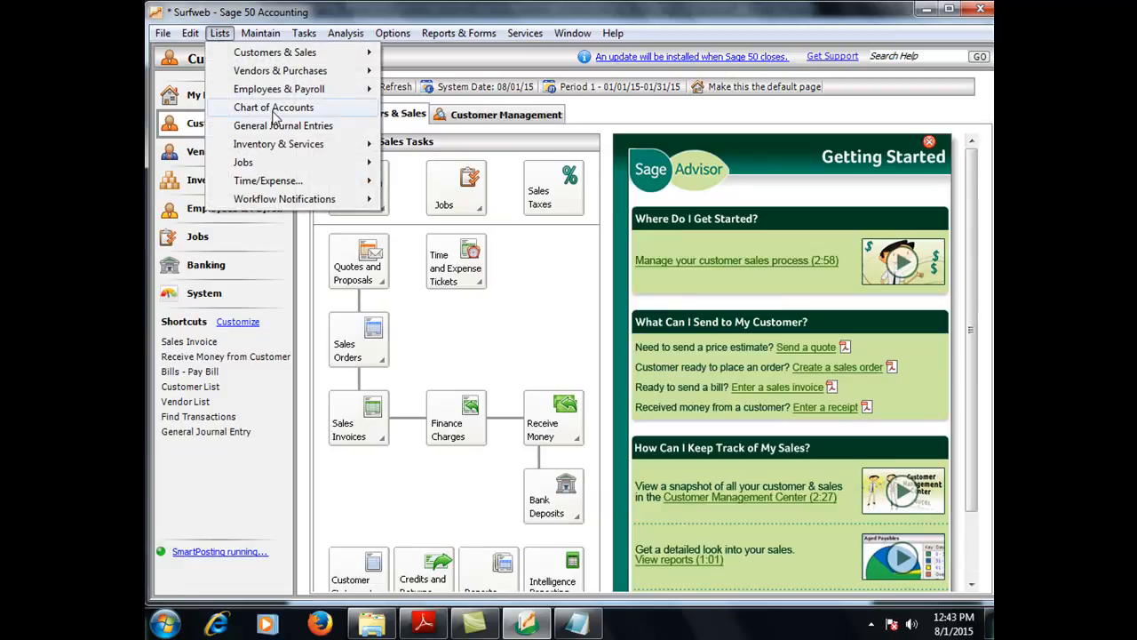
pyautogui.click(273, 111)
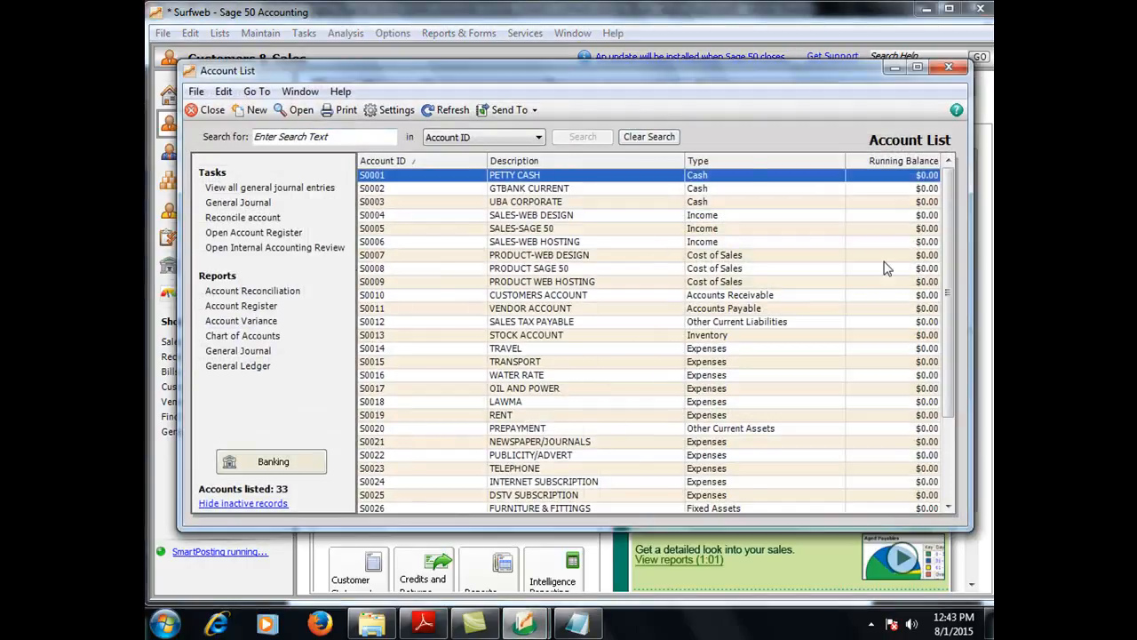
pyautogui.moveTo(947, 220); pyautogui.dragTo(943, 195)
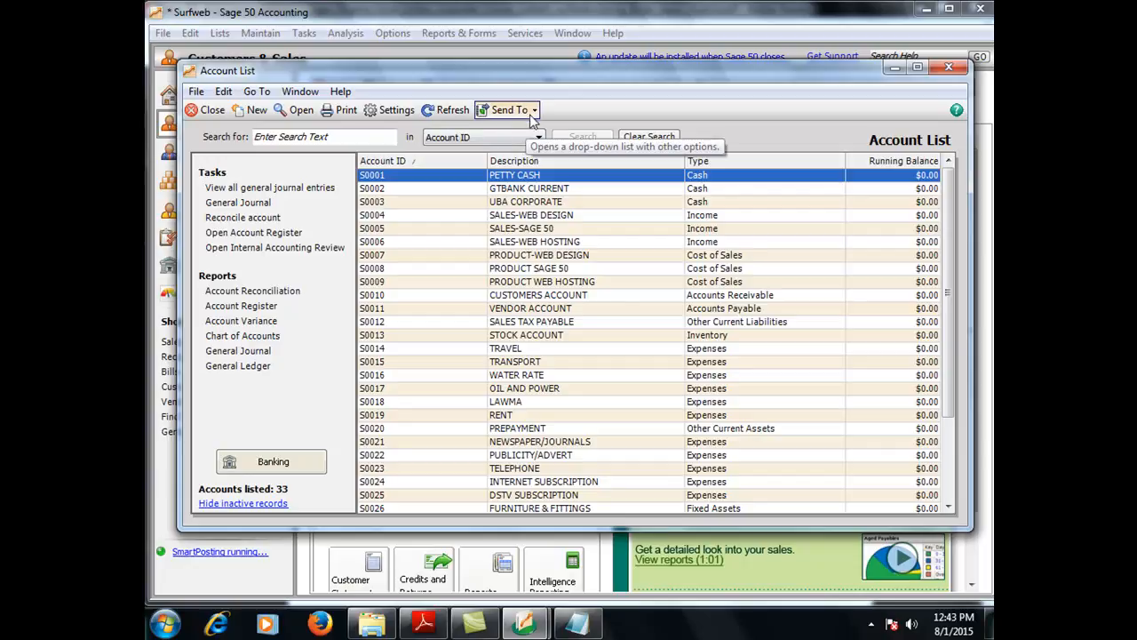
pyautogui.click(534, 114)
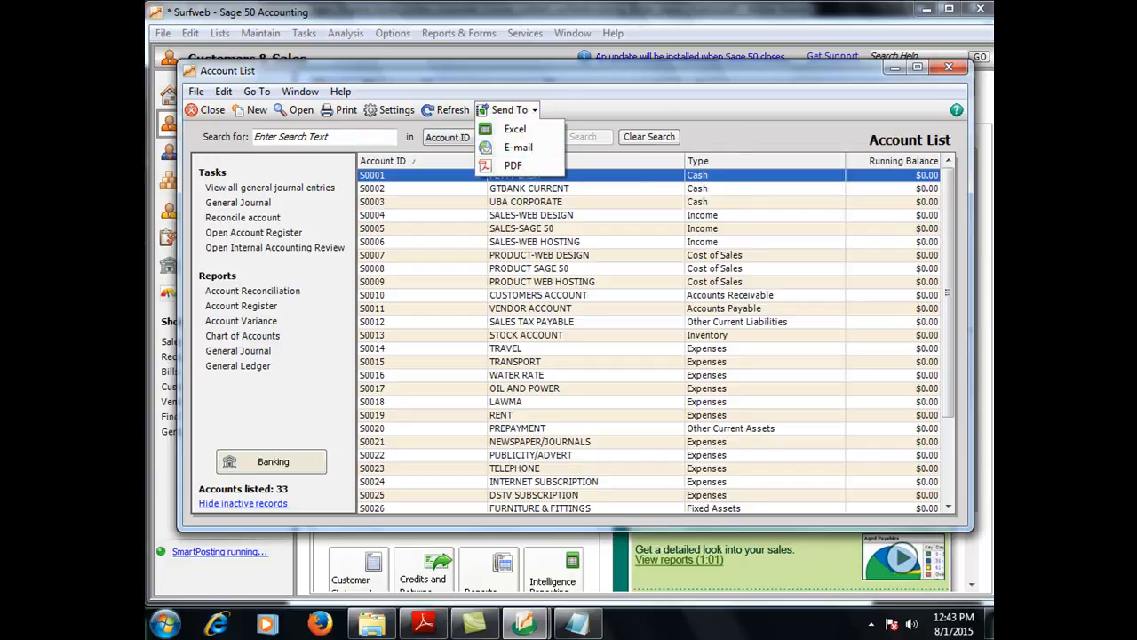
pyautogui.click(951, 68)
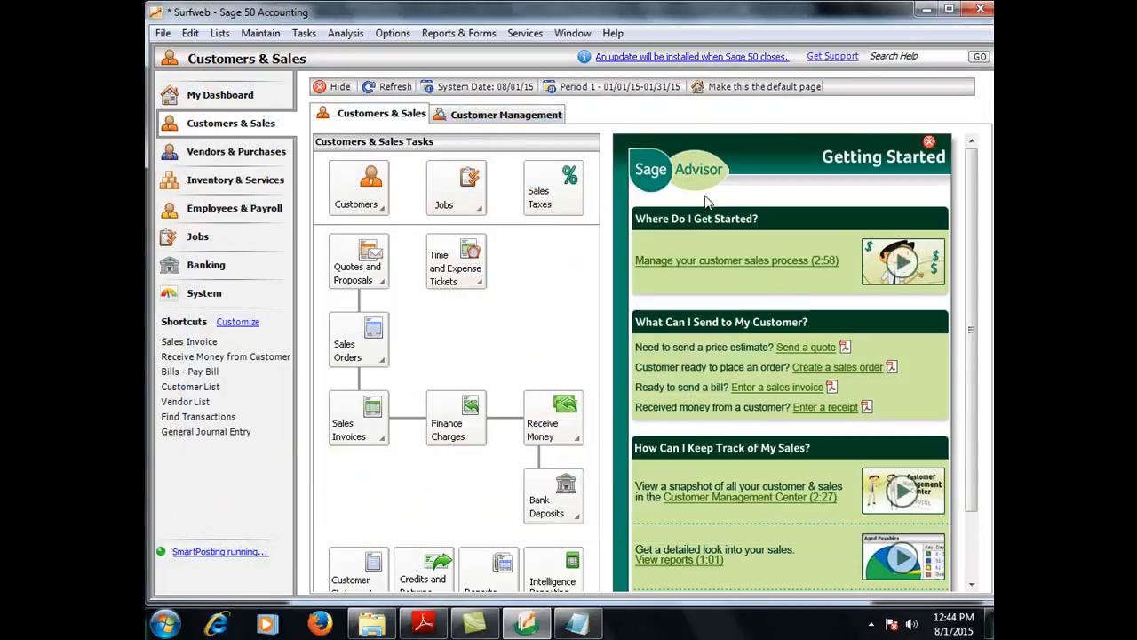
# Display the <Standard> Balance Sheet from the Financial Statements reports, look through it and close the reports
pyautogui.click(220, 33)
pyautogui.moveTo(269, 92)
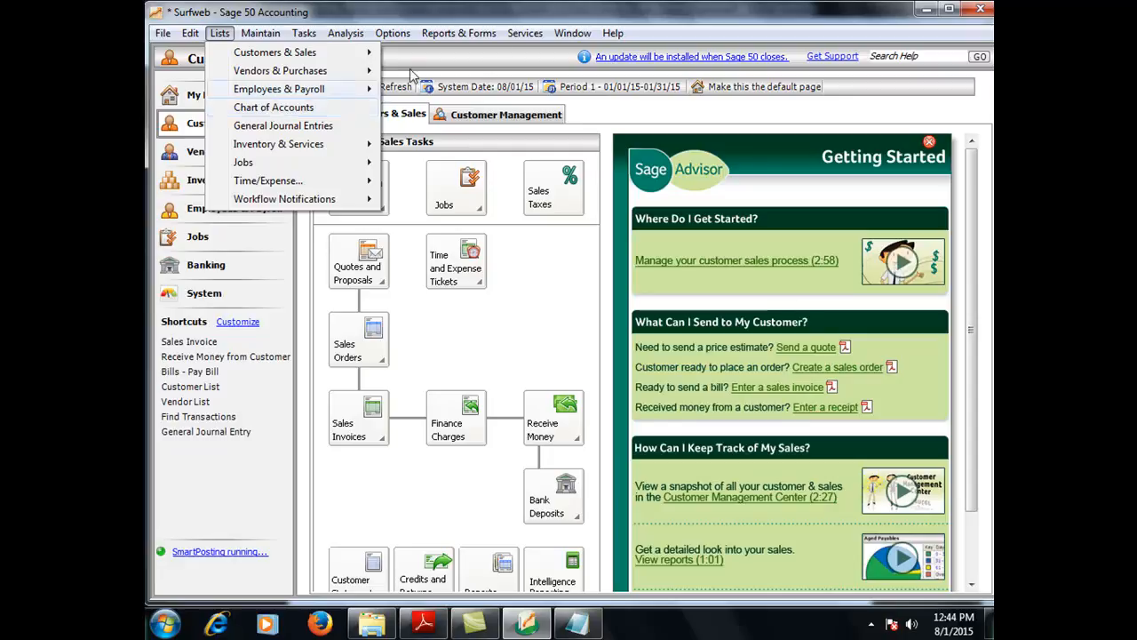
pyautogui.click(458, 33)
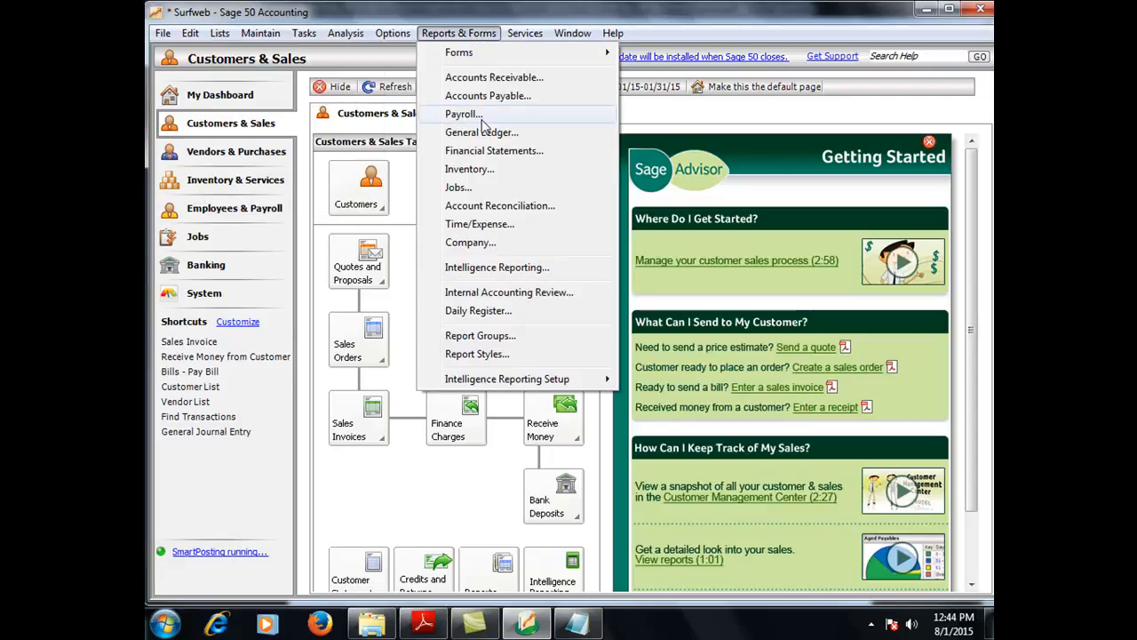
pyautogui.click(484, 151)
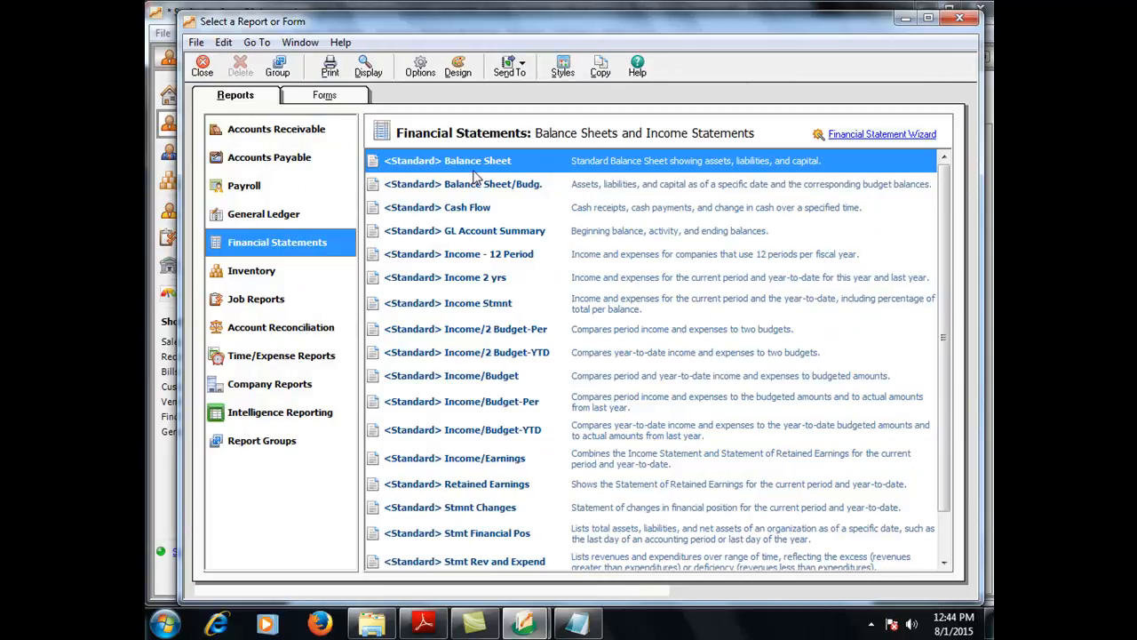
pyautogui.doubleClick(471, 161)
pyautogui.click(398, 352)
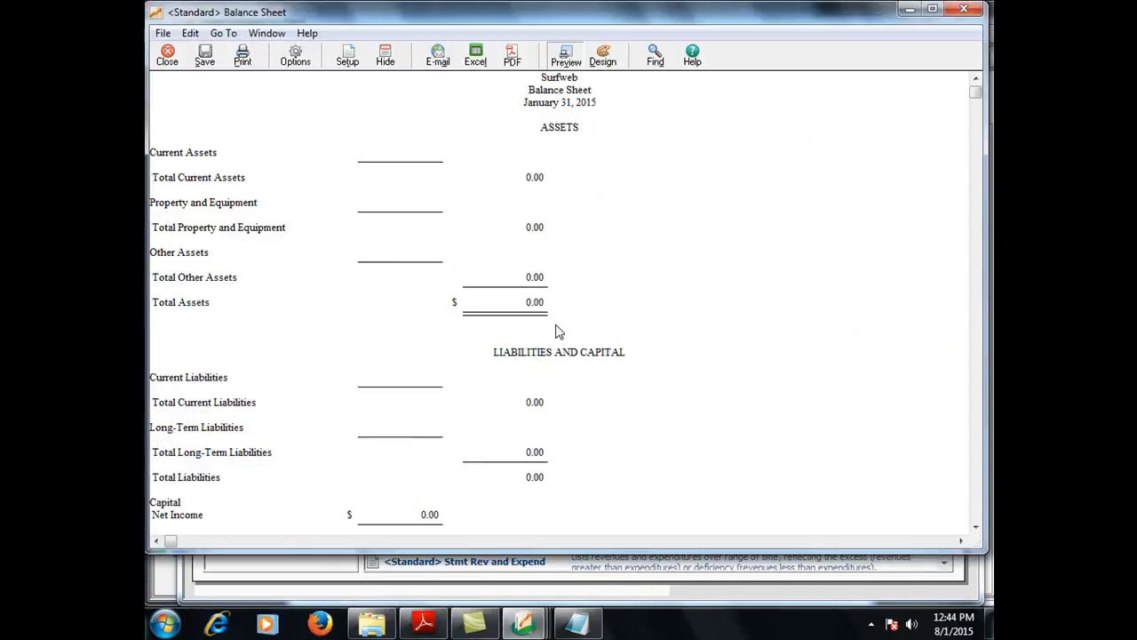
pyautogui.scroll(-6, 558, 332)
pyautogui.scroll(4, 558, 332)
pyautogui.scroll(2, 558, 331)
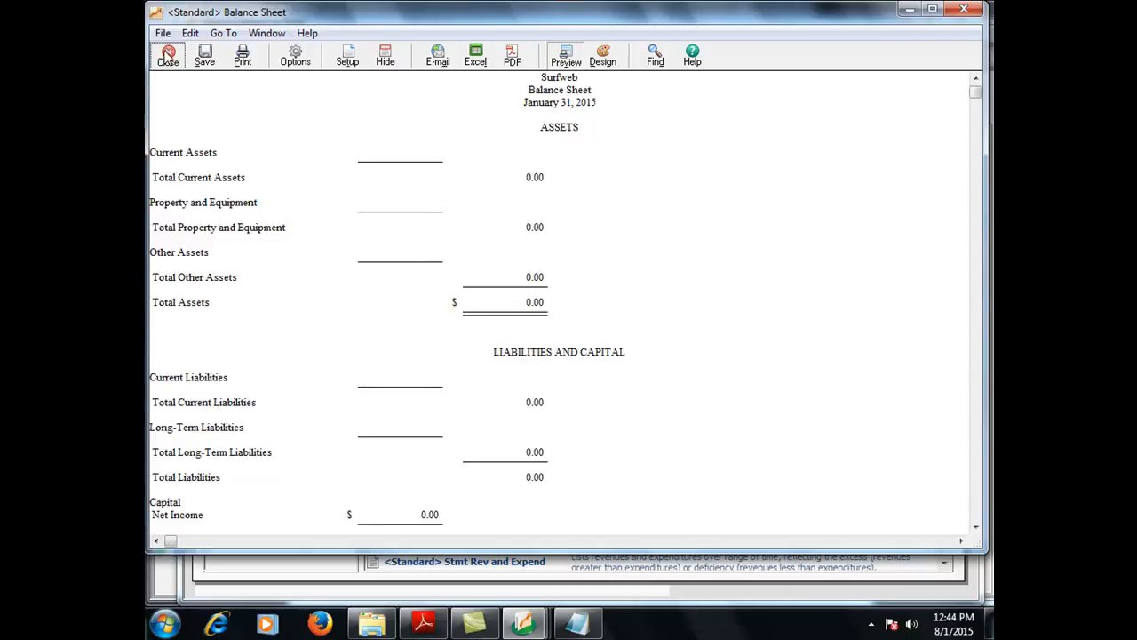
pyautogui.click(167, 55)
pyautogui.click(204, 68)
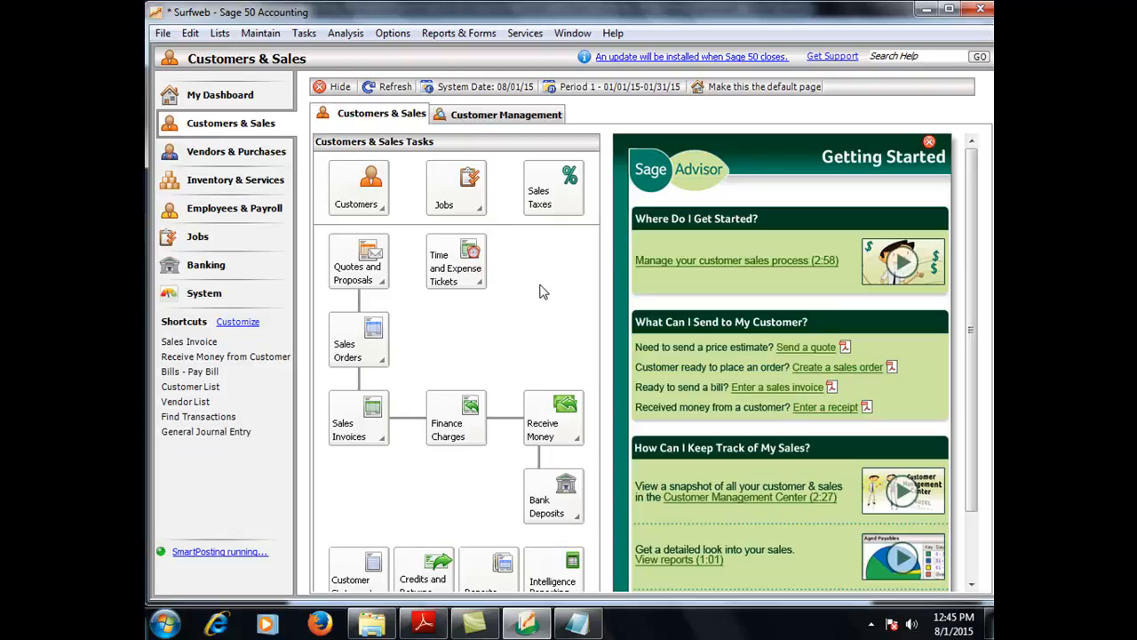
pyautogui.click(257, 38)
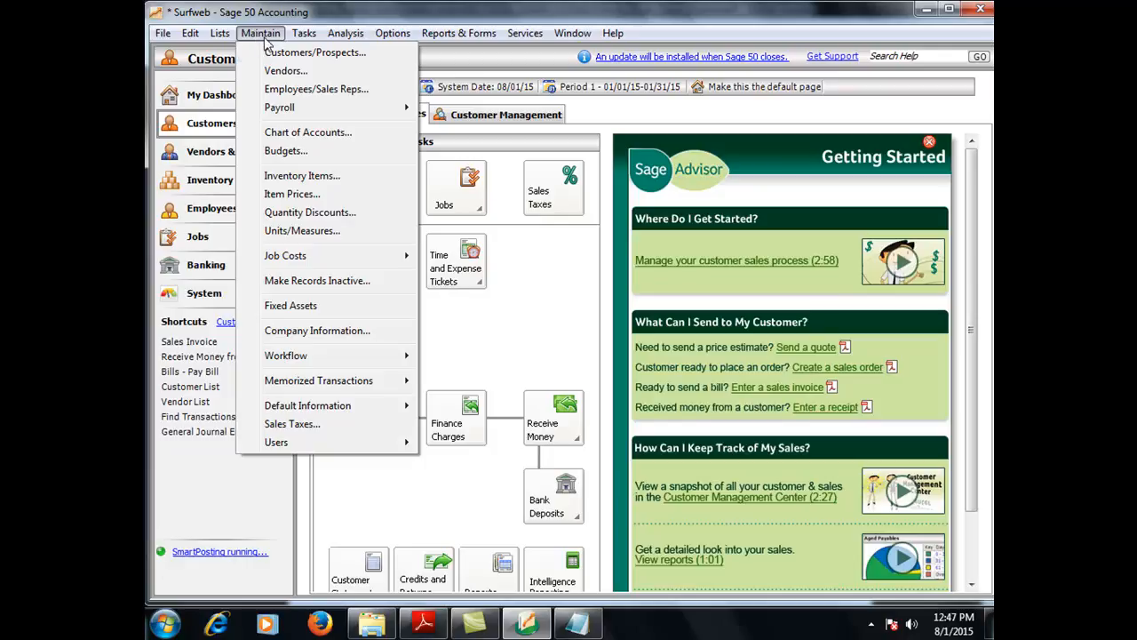
pyautogui.click(283, 134)
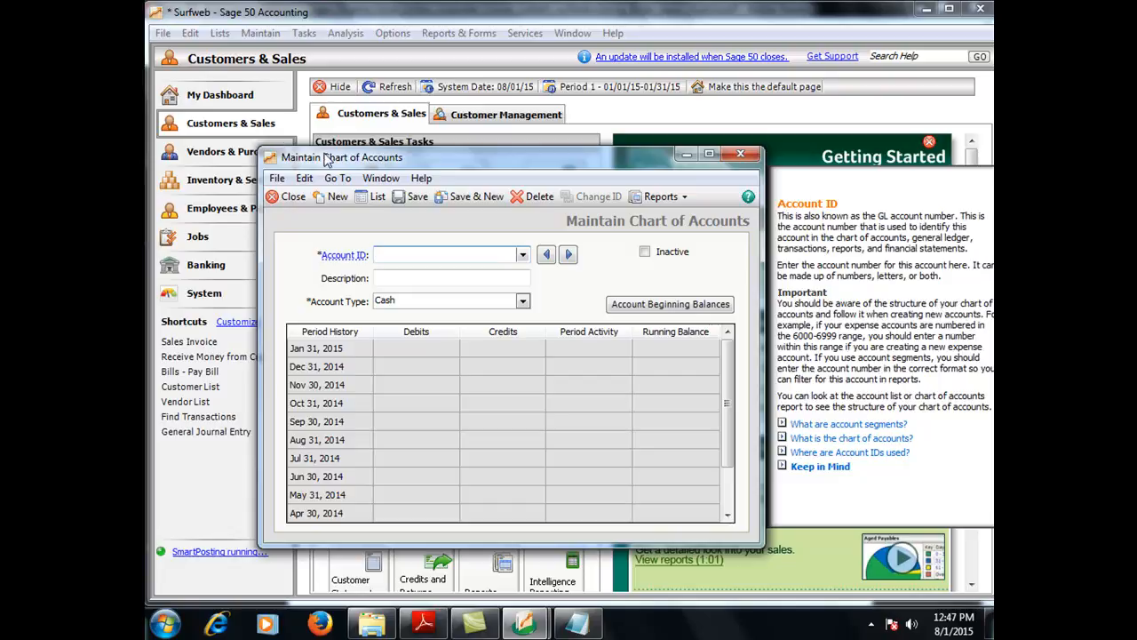
pyautogui.moveTo(325, 157); pyautogui.dragTo(268, 118)
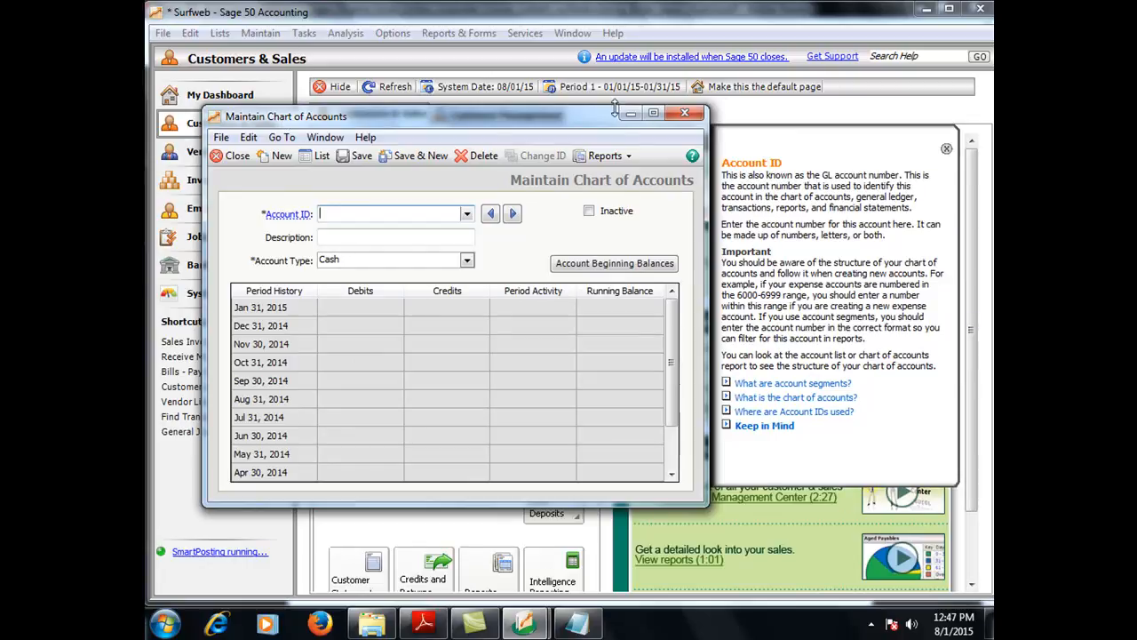
pyautogui.click(685, 114)
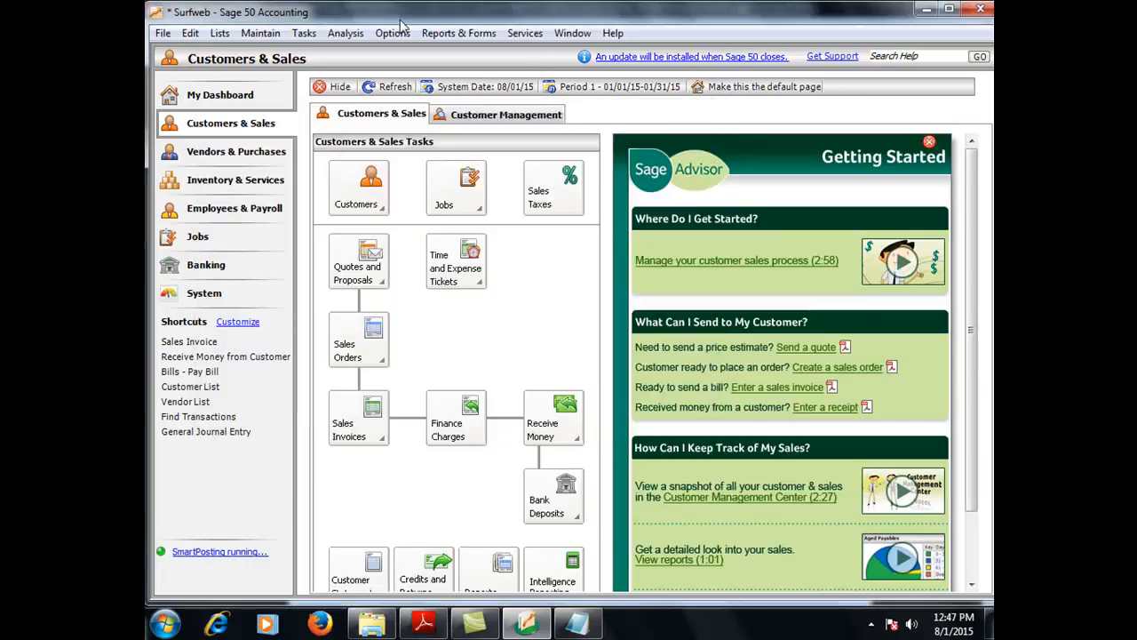
# Open the account beginning balances period selection from Maintain Chart of Accounts
pyautogui.click(260, 33)
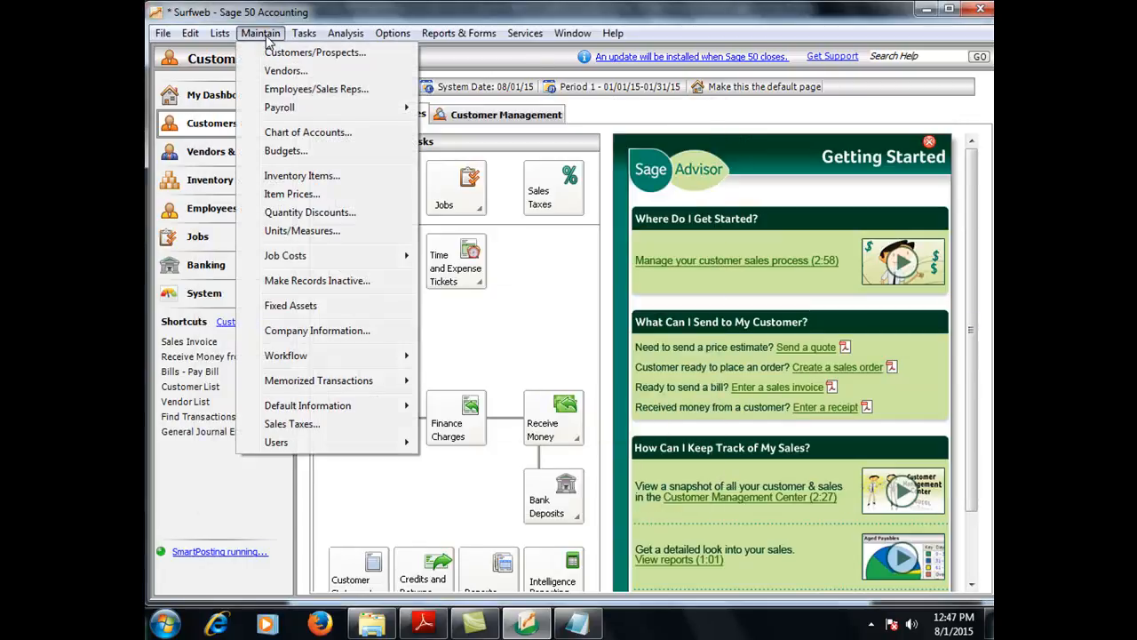
pyautogui.click(300, 133)
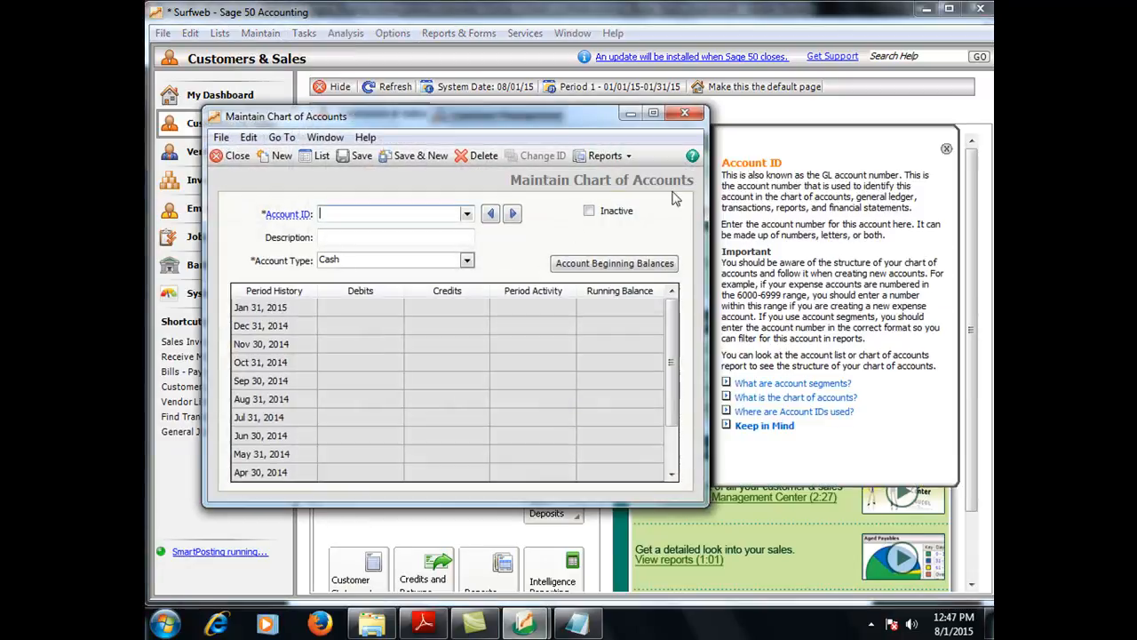
pyautogui.click(622, 264)
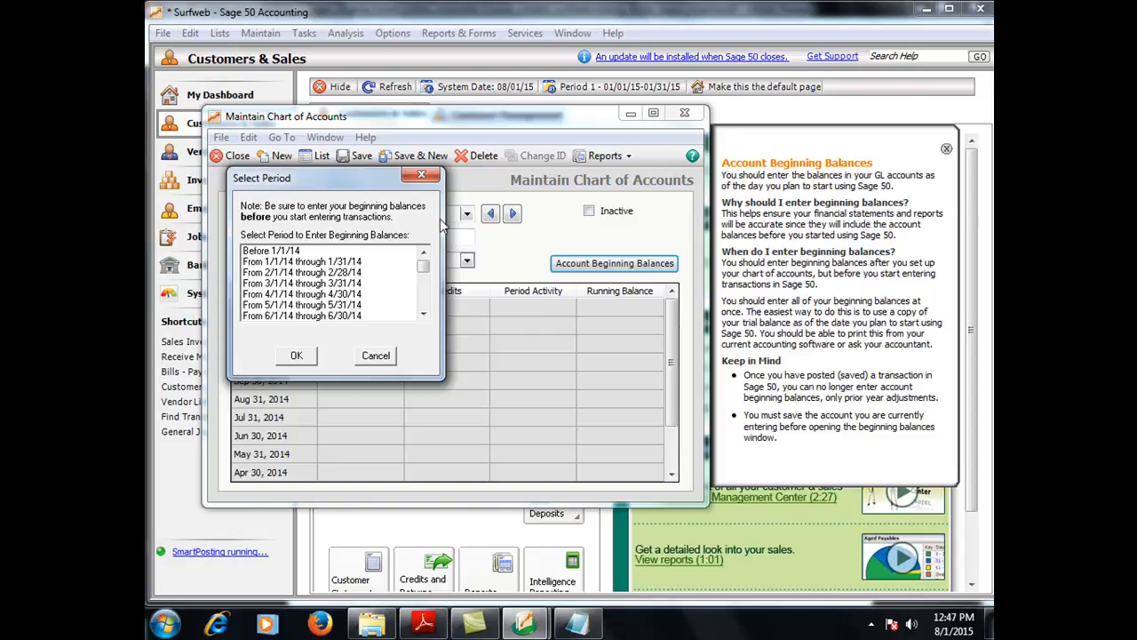
# Choose the period from 8/1/15 through 8/31/15 for entering the beginning balances and confirm it
pyautogui.moveTo(370, 181); pyautogui.dragTo(407, 192)
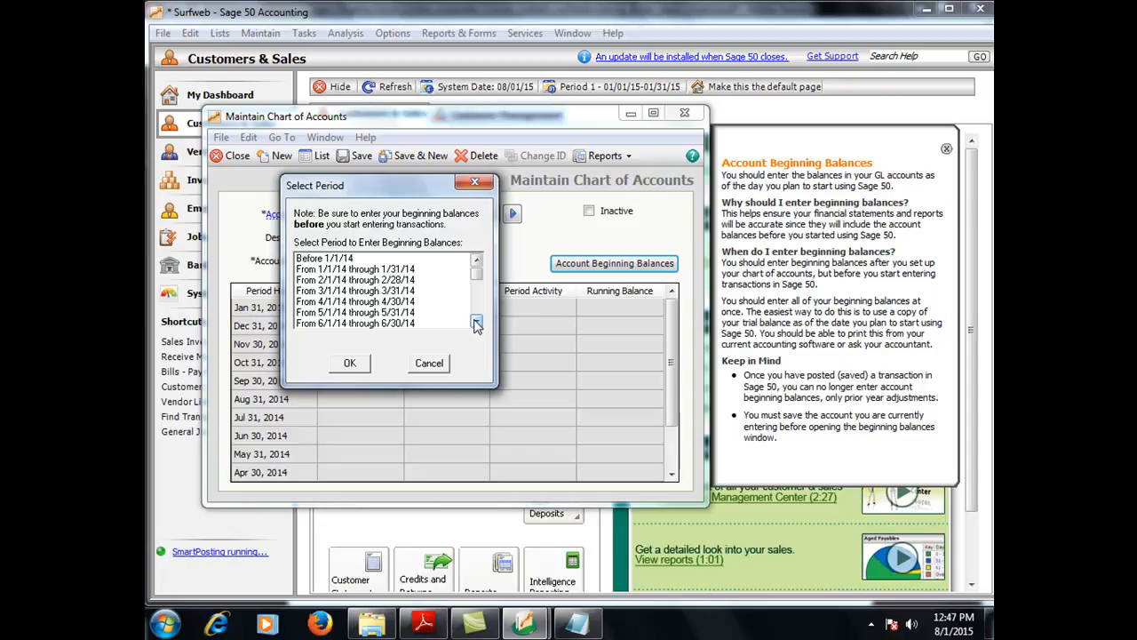
pyautogui.moveTo(476, 326); pyautogui.dragTo(477, 328)
pyautogui.moveTo(477, 264); pyautogui.dragTo(477, 264)
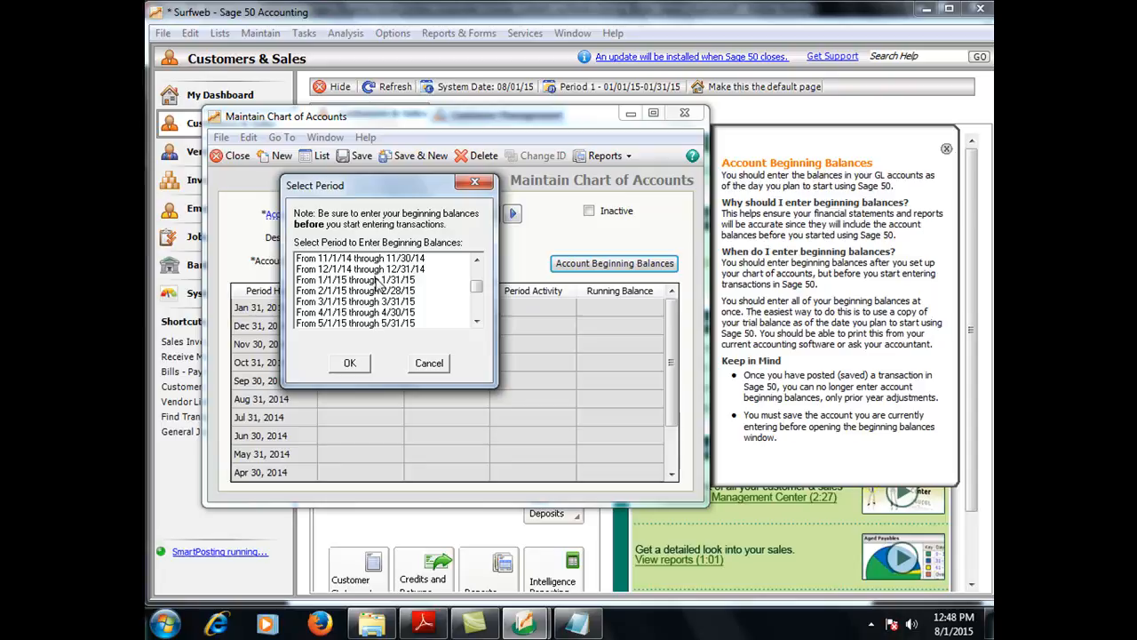
pyautogui.click(476, 322)
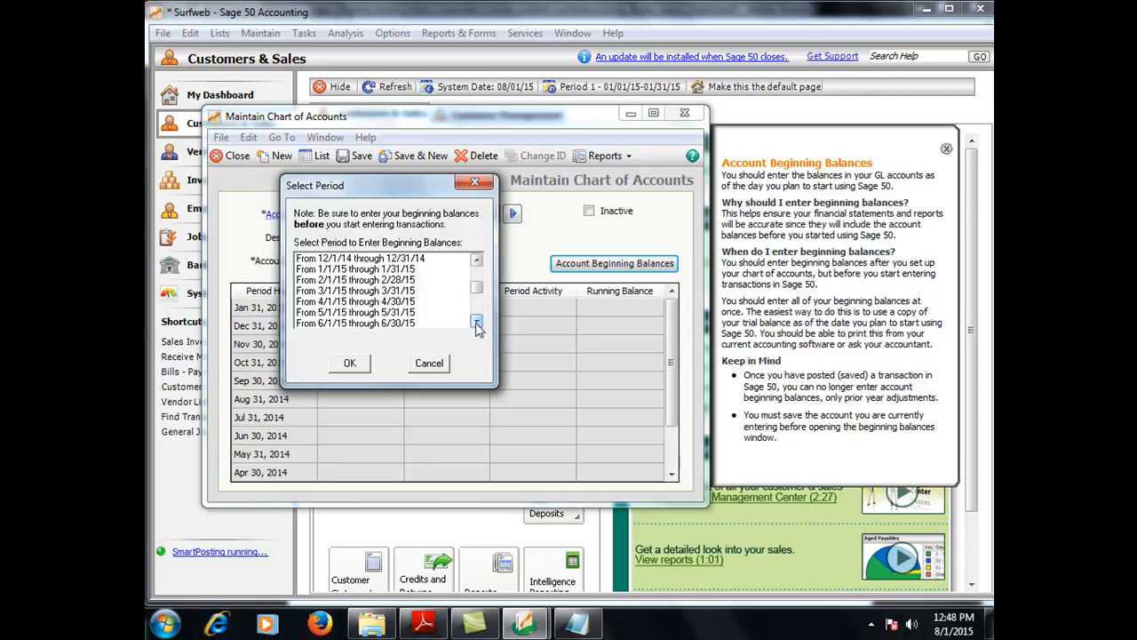
pyautogui.click(477, 323)
pyautogui.click(477, 323)
pyautogui.click(477, 323)
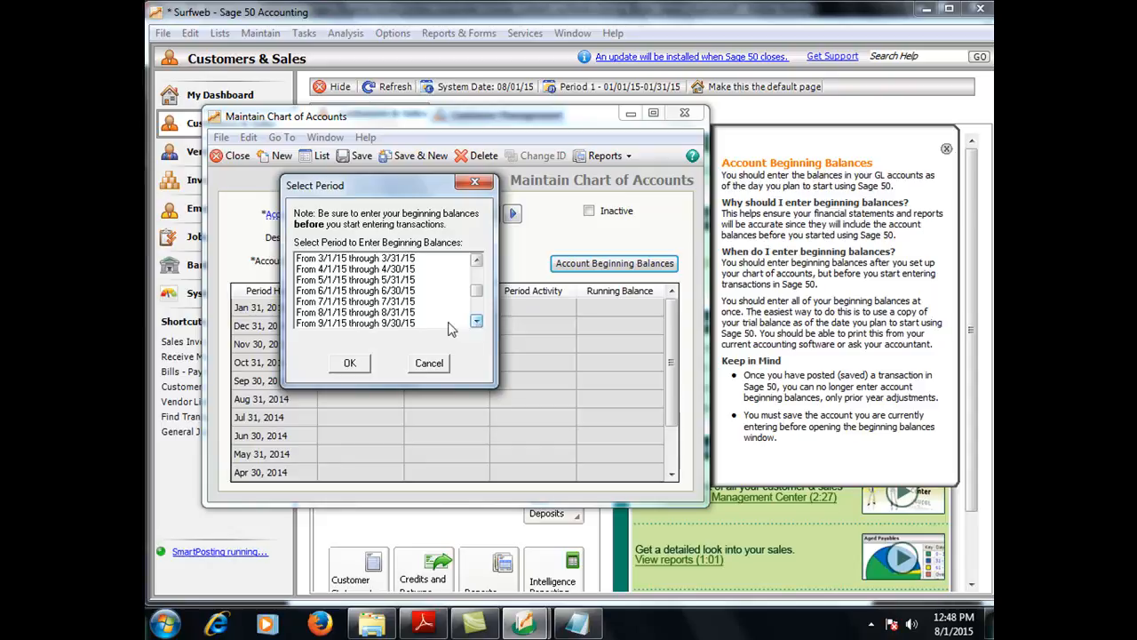
pyautogui.click(373, 313)
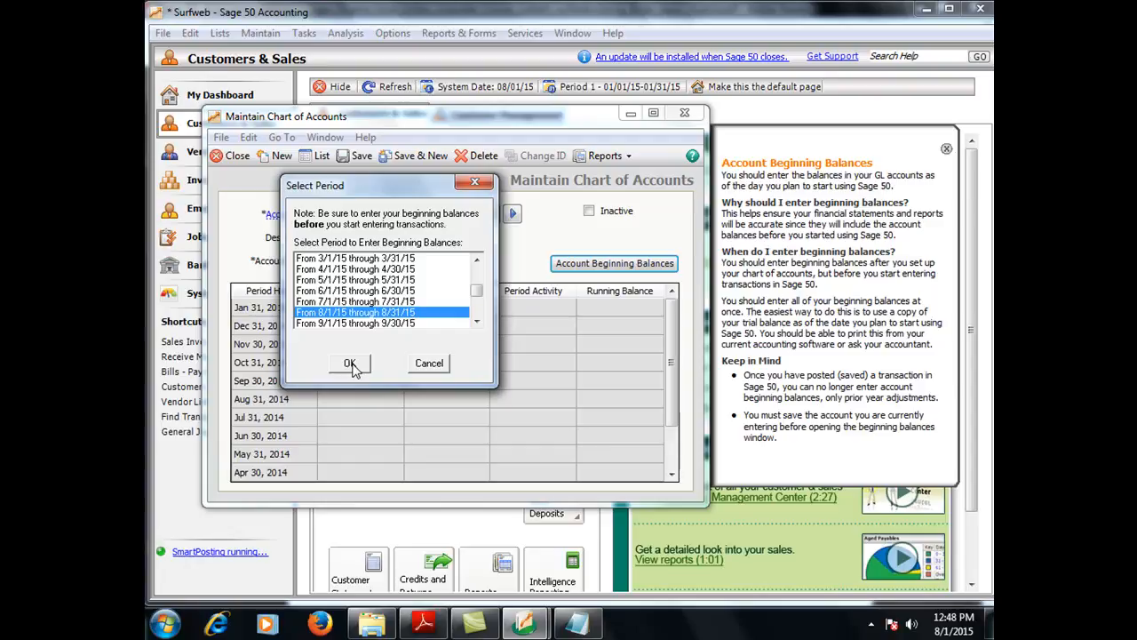
pyautogui.click(350, 364)
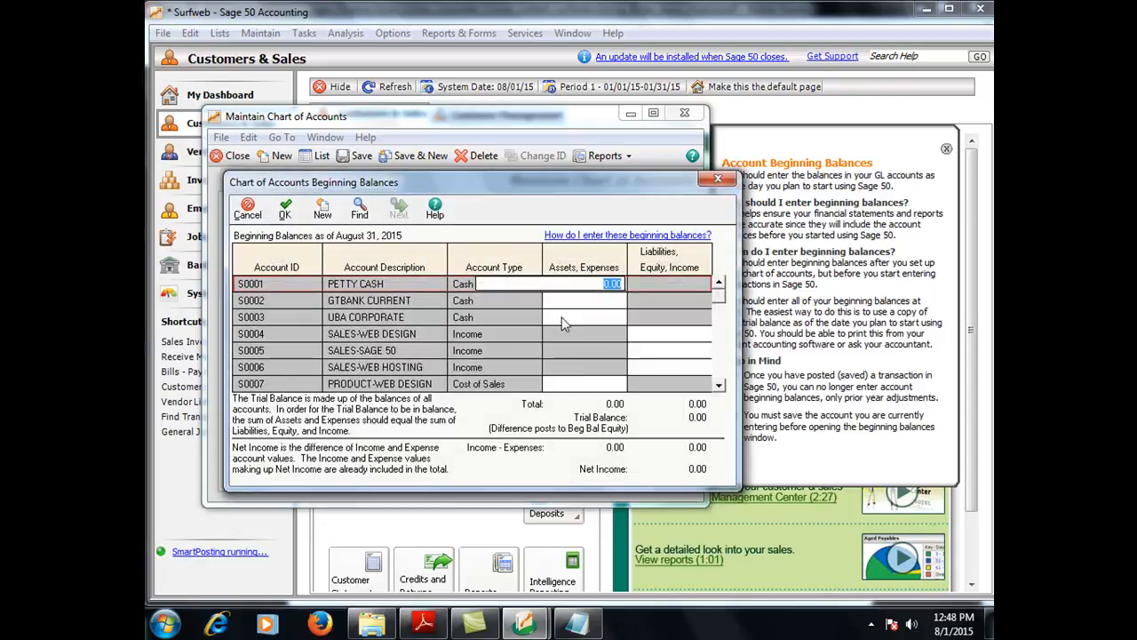
# Enter a beginning balance of 8,500.00 for the PETTY CASH account
pyautogui.moveTo(571, 182)
pyautogui.mouseDown()
pyautogui.moveTo(607, 176)
pyautogui.moveTo(587, 175)
pyautogui.mouseUp()
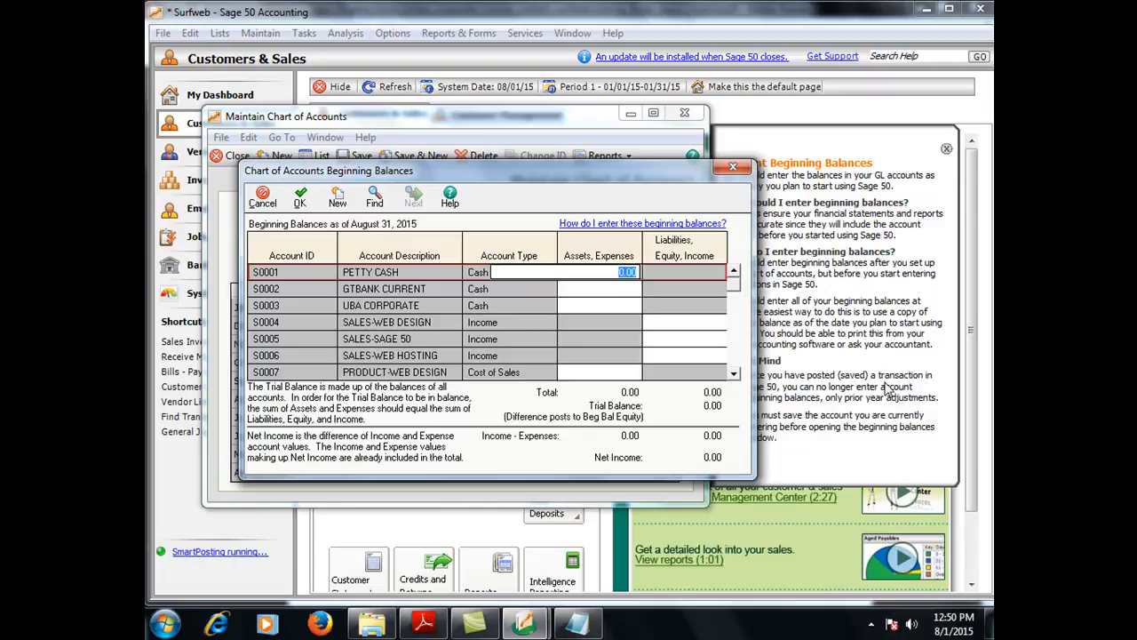
pyautogui.write('8500')
pyautogui.press('Return')
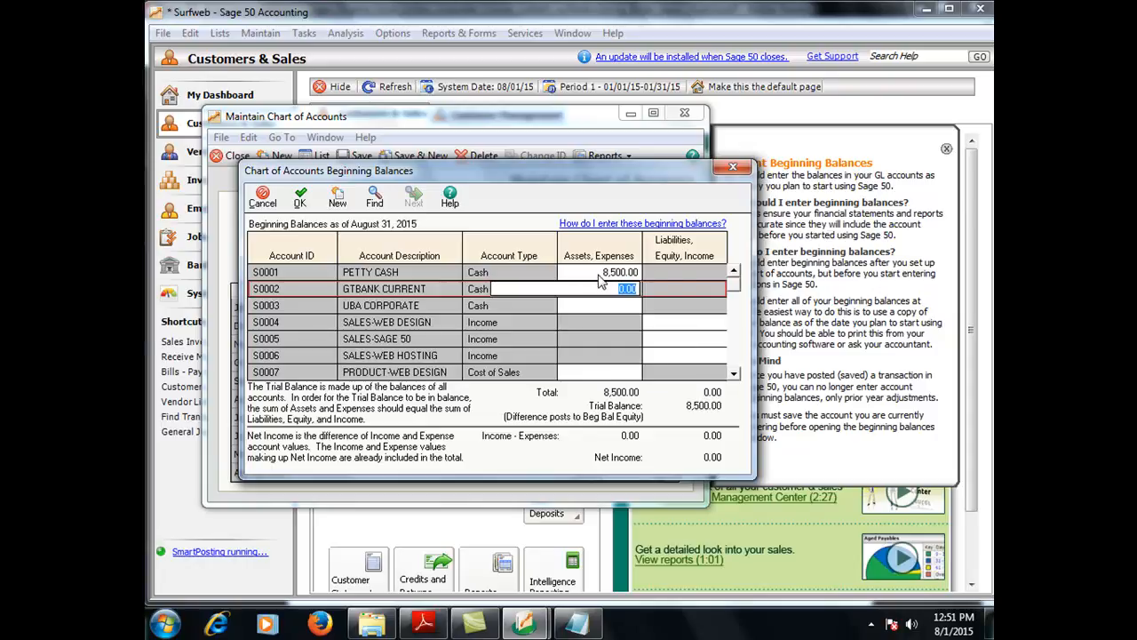
pyautogui.click(690, 272)
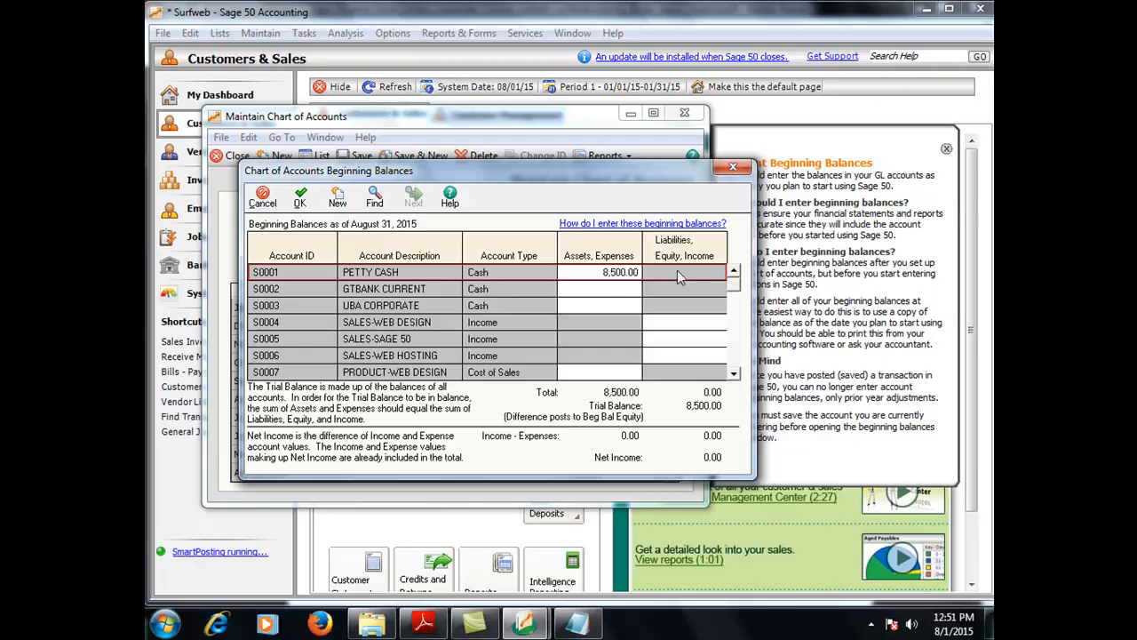
# Enter a beginning balance of 560,245 for the GTBANK CURRENT account
pyautogui.click(605, 287)
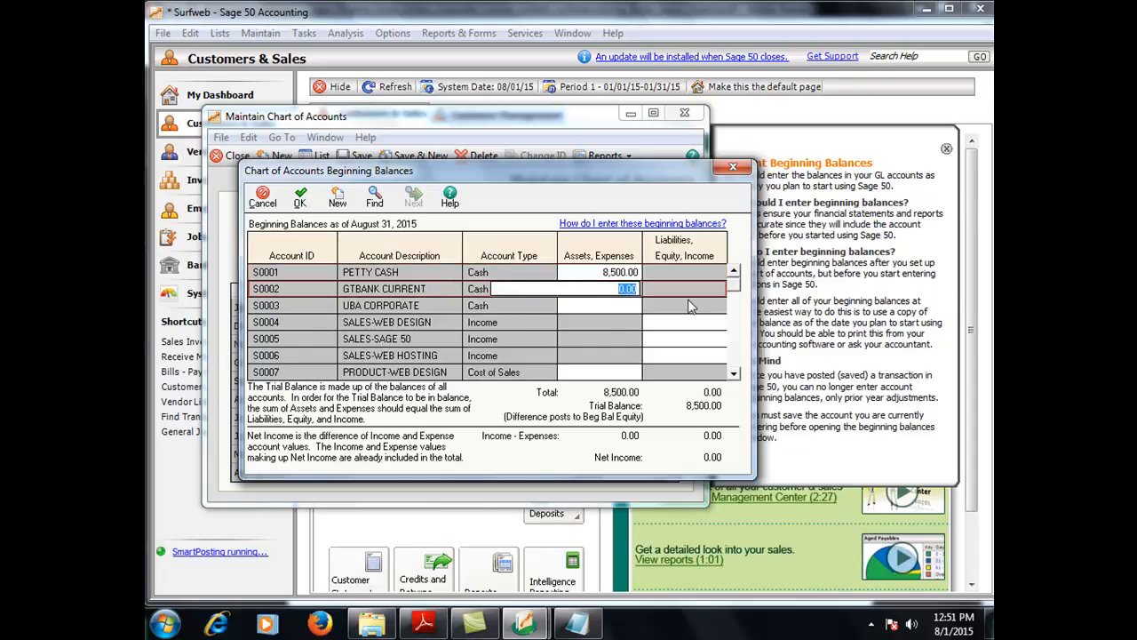
pyautogui.write('560000')
pyautogui.press('BackSpace')
pyautogui.press('BackSpace')
pyautogui.write('245')
# Enter a beginning balance of 1,230,674 for the UBA CORPORATE account
pyautogui.click(692, 306)
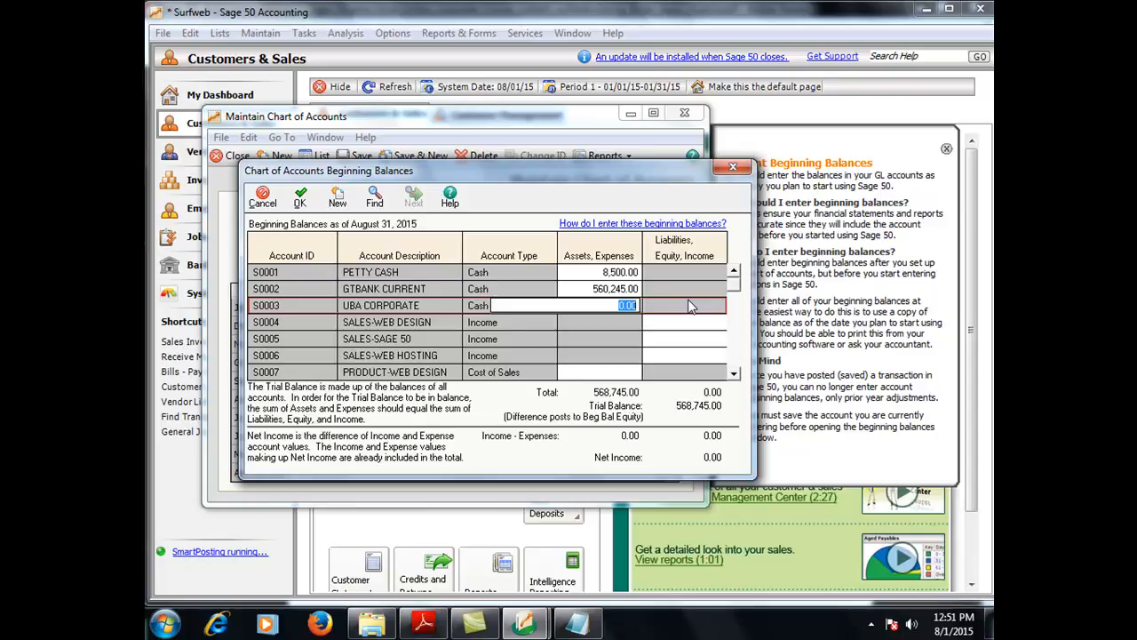
pyautogui.write('1230674')
pyautogui.press('Return')
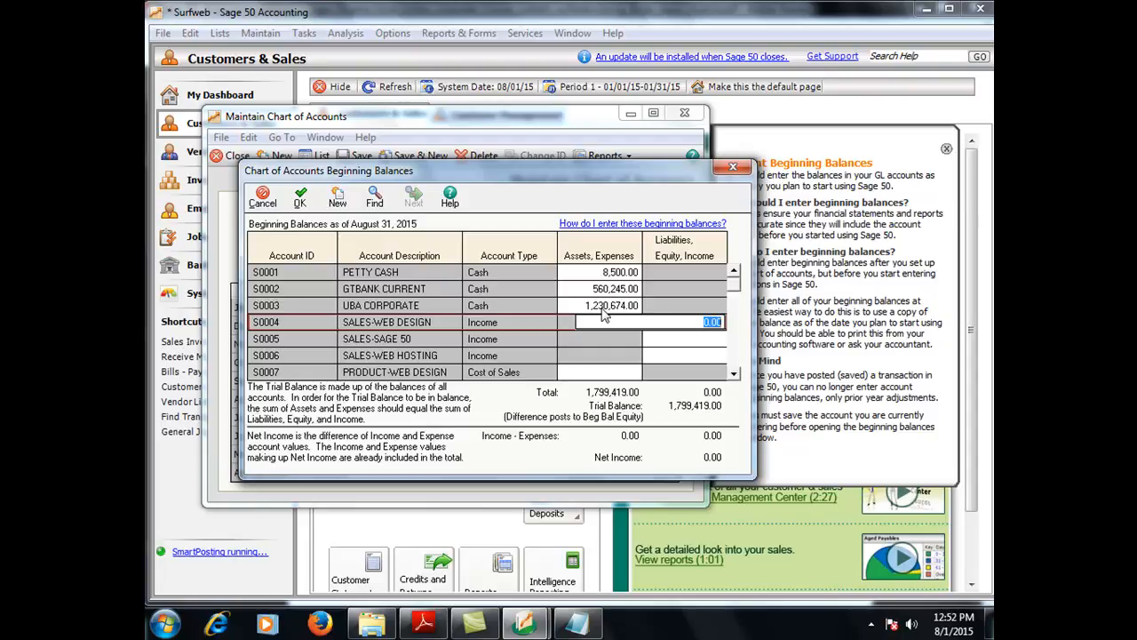
pyautogui.click(734, 374)
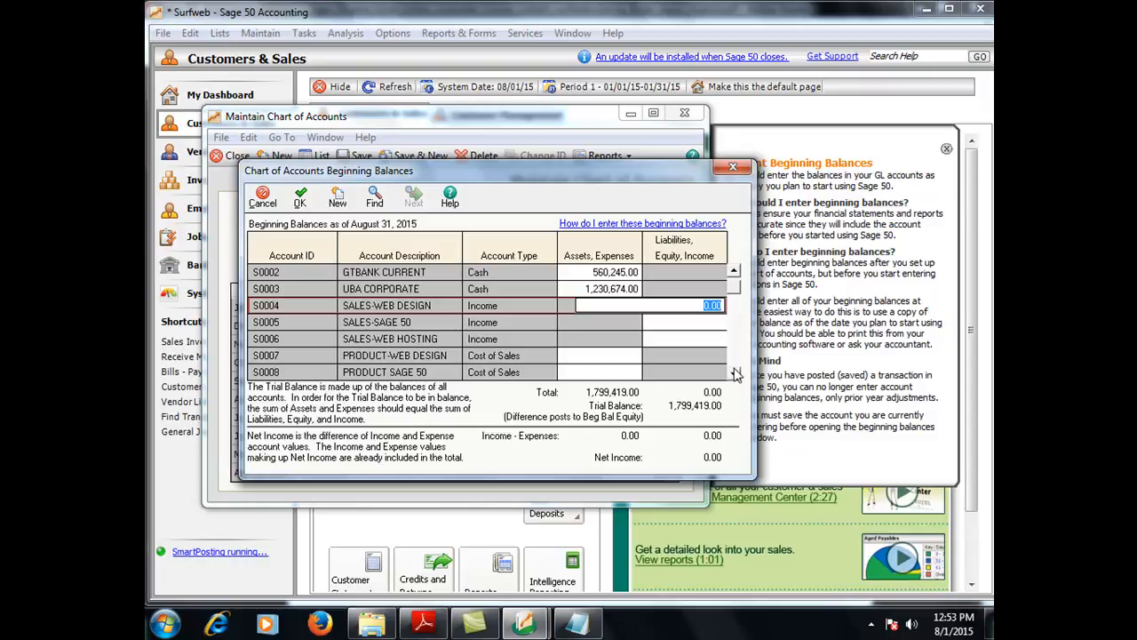
# Enter a beginning balance of 255,423 for the CUSTOMERS ACCOUNT
pyautogui.click(734, 373)
pyautogui.click(733, 372)
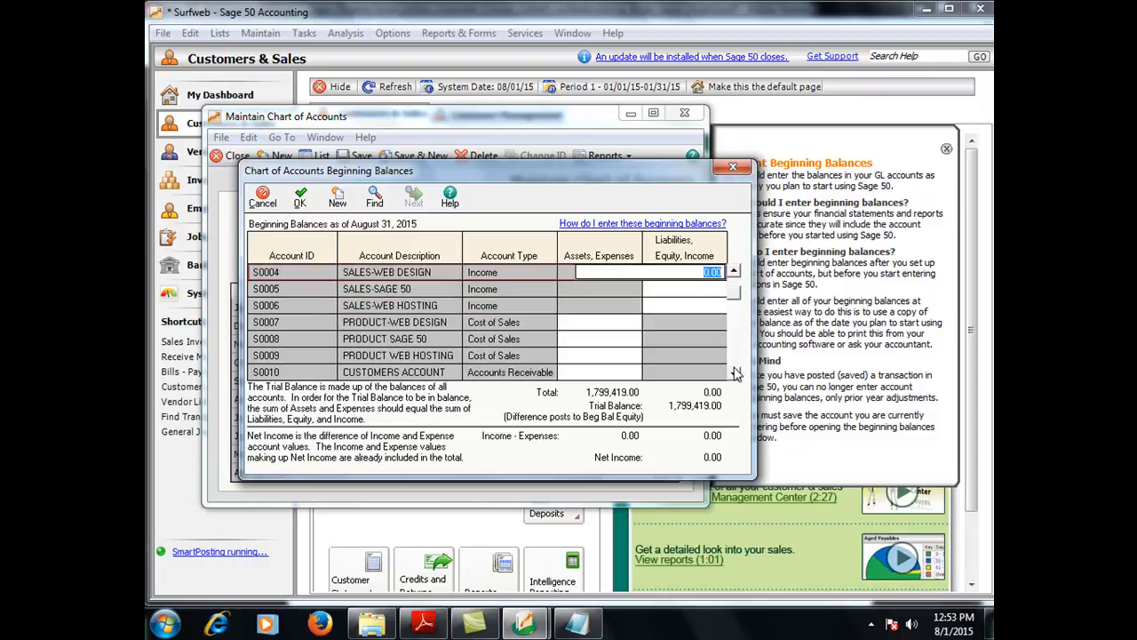
pyautogui.click(734, 372)
pyautogui.click(734, 372)
pyautogui.click(734, 373)
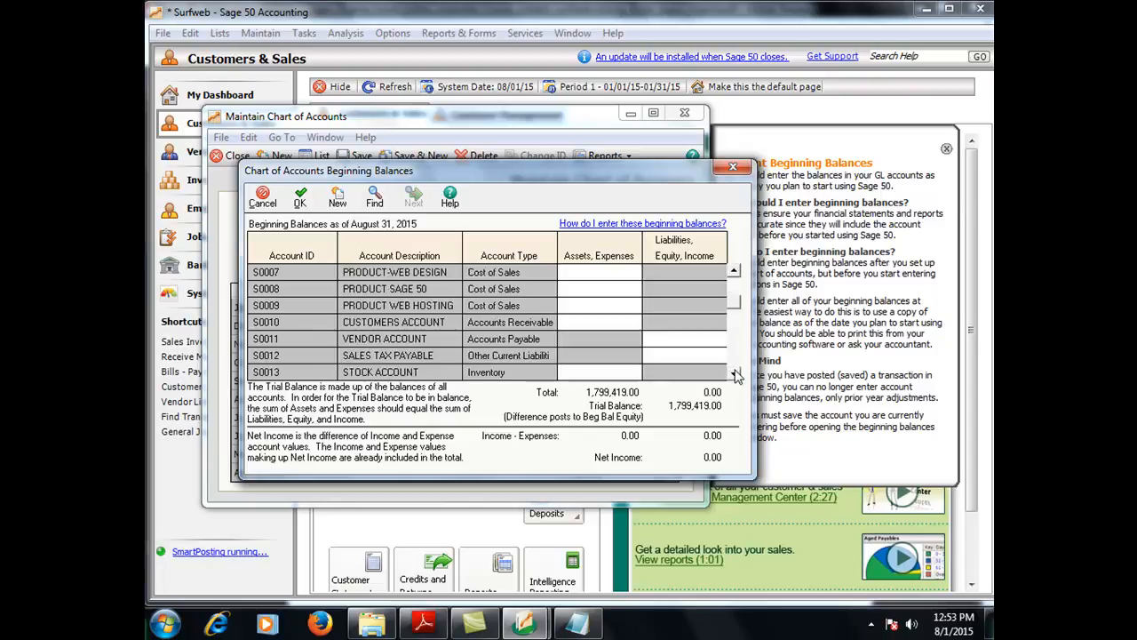
pyautogui.click(734, 372)
pyautogui.click(734, 372)
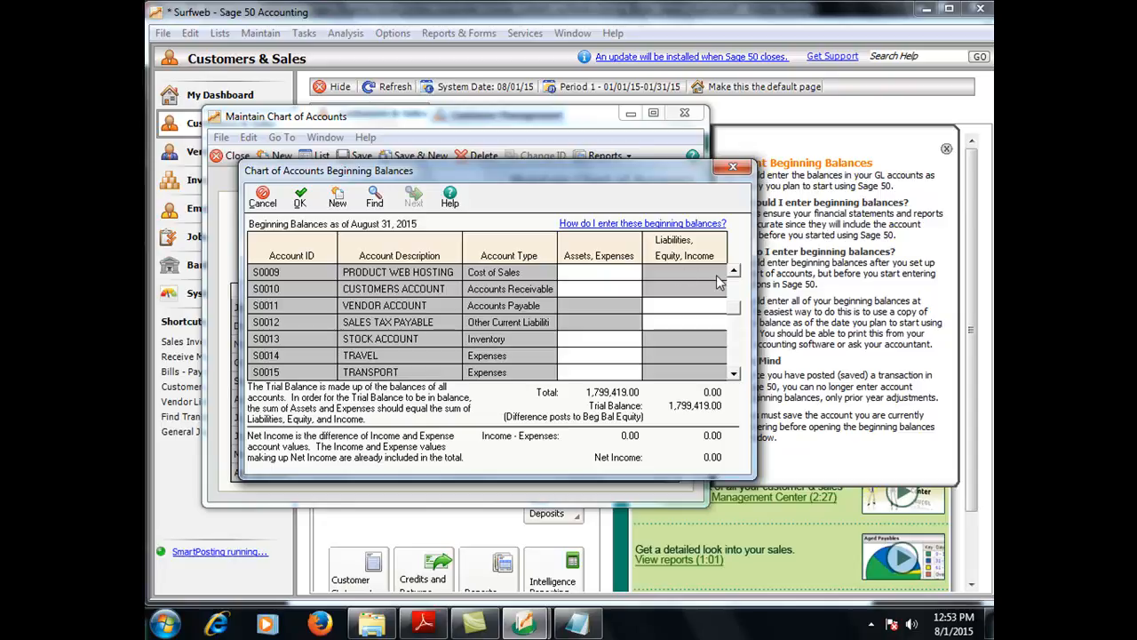
pyautogui.click(669, 305)
pyautogui.press('Down')
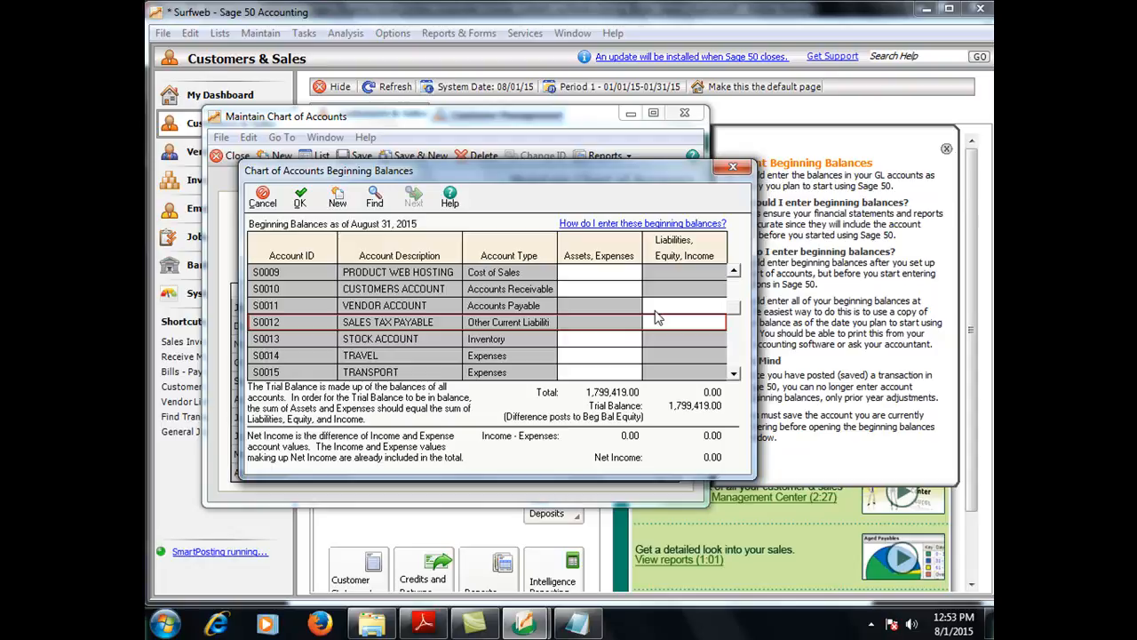
pyautogui.click(691, 305)
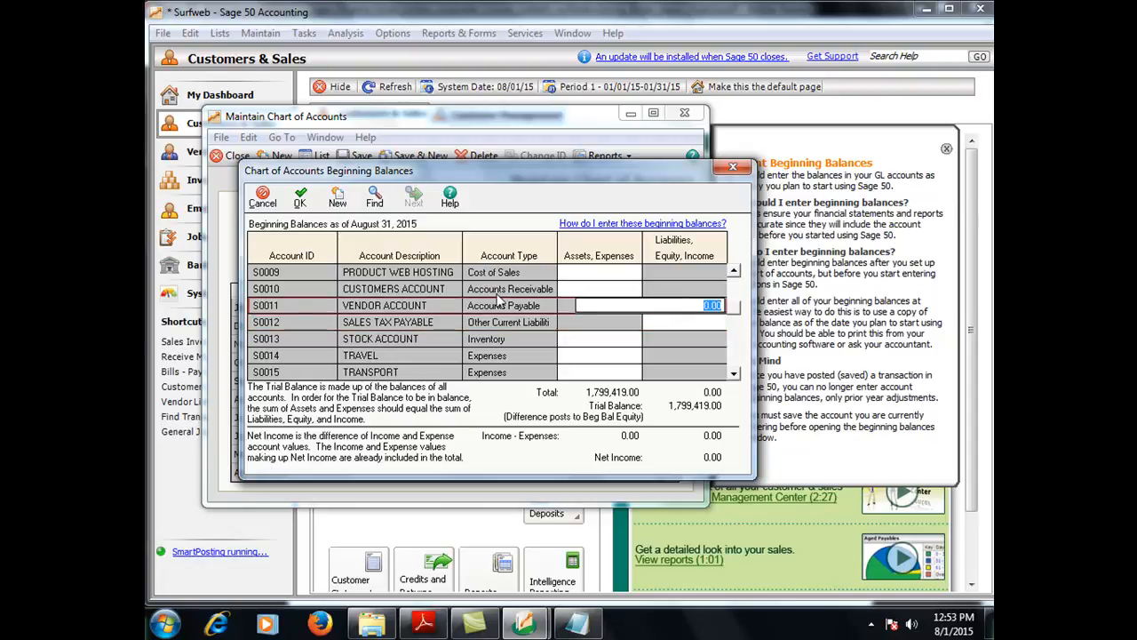
pyautogui.click(589, 288)
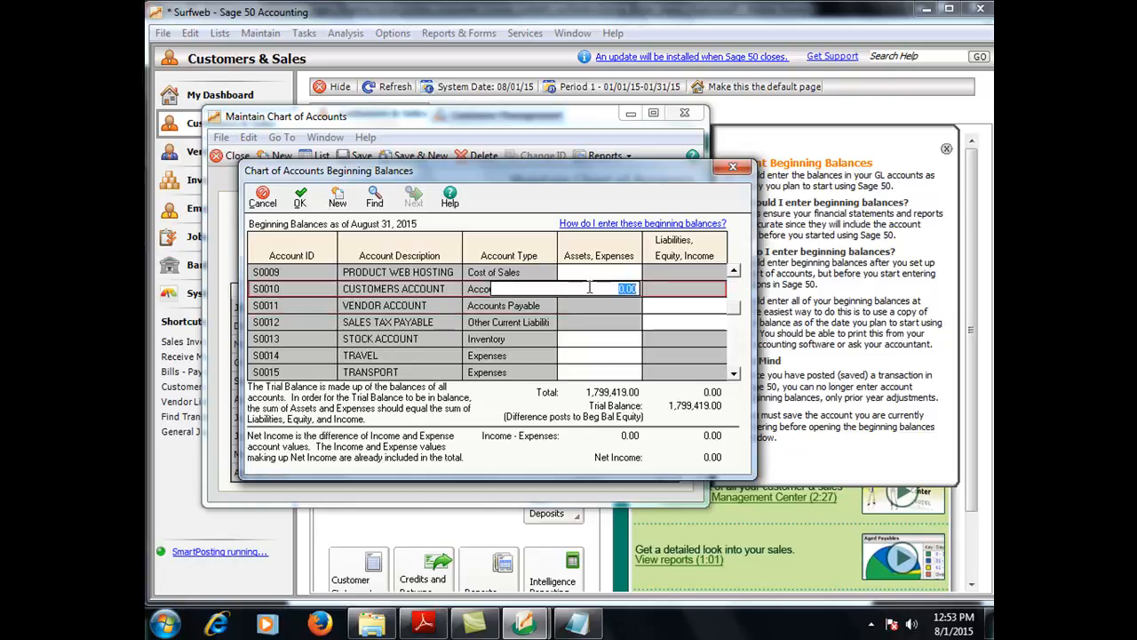
pyautogui.click(604, 290)
pyautogui.click(611, 310)
pyautogui.click(622, 293)
pyautogui.write('2555')
pyautogui.press('BackSpace')
pyautogui.write('423')
pyautogui.press('Return')
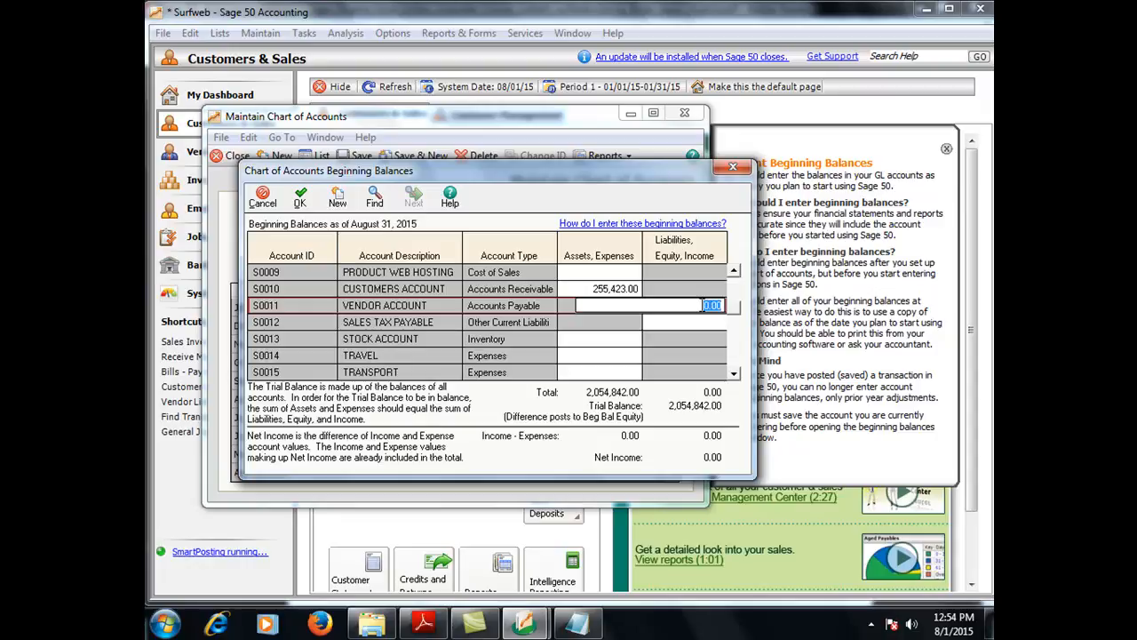
# Enter beginning balances of 970,230 for the VENDOR ACCOUNT and 55,360 for SALES TAX PAYABLE
pyautogui.write('970230')
pyautogui.press('Return')
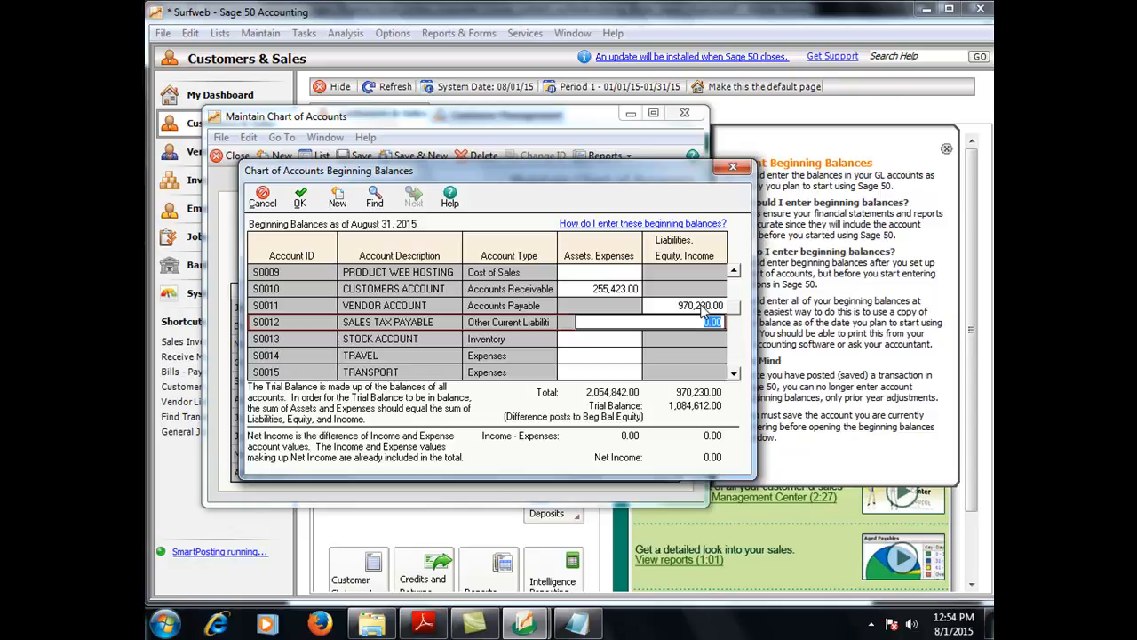
pyautogui.click(733, 377)
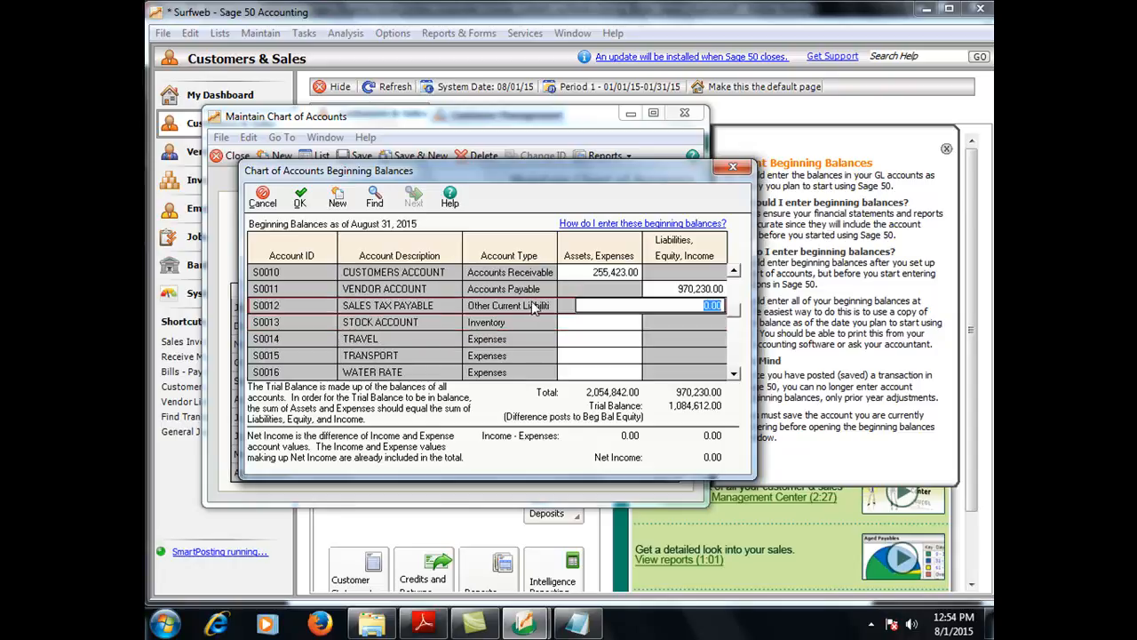
pyautogui.press('Delete')
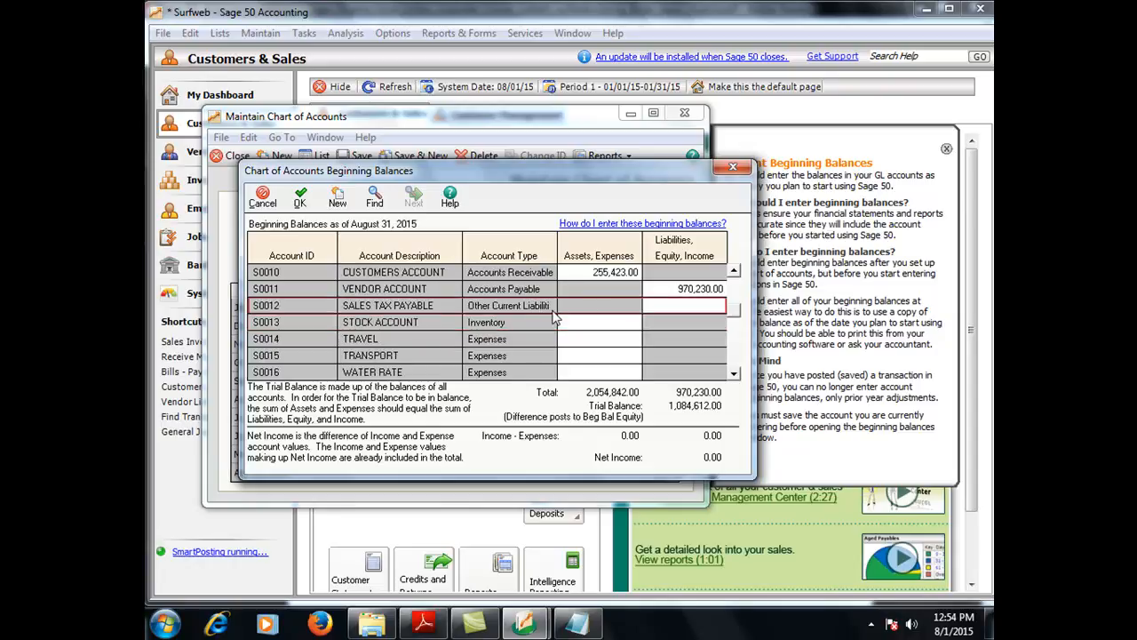
pyautogui.click(685, 305)
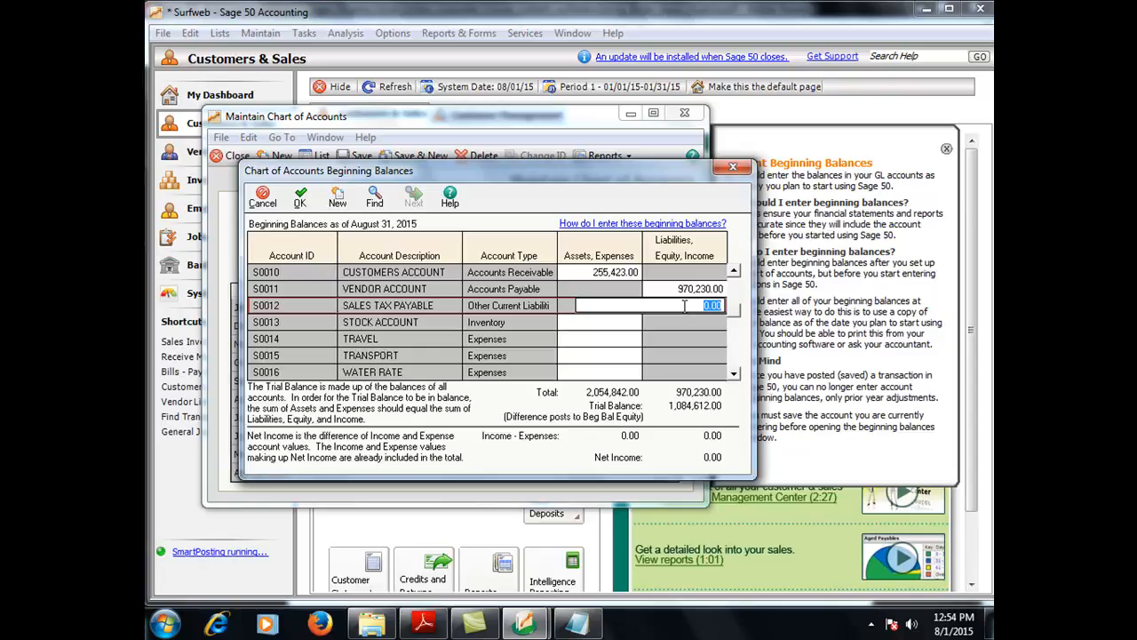
pyautogui.write('55')
pyautogui.write('38')
pyautogui.write('0')
pyautogui.press('Down')
pyautogui.press('Up')
pyautogui.press('Left')
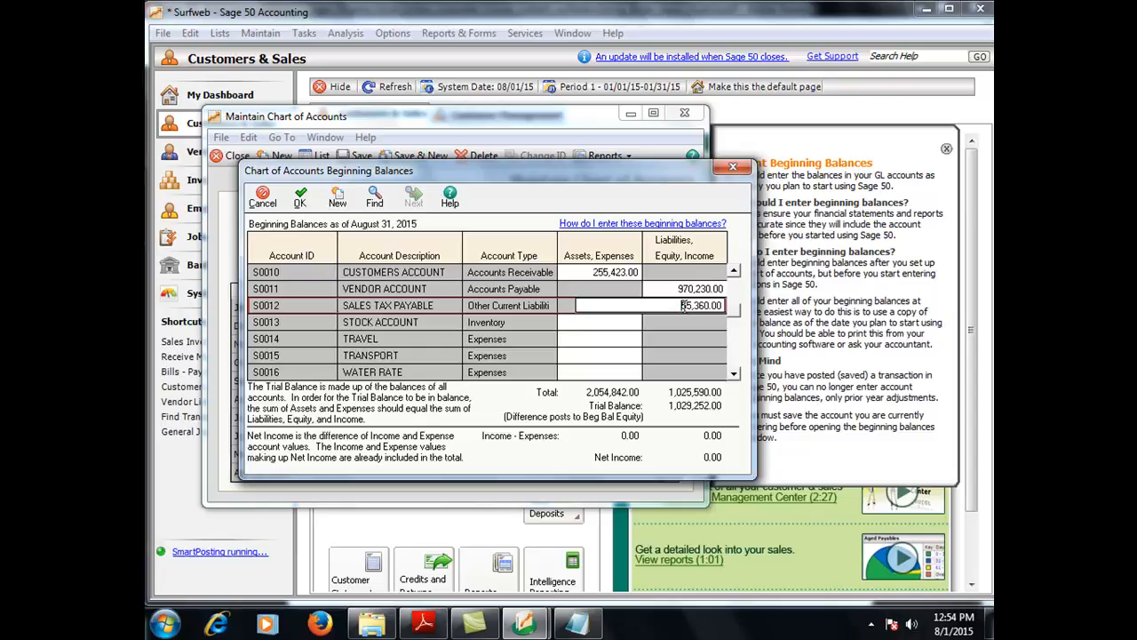
pyautogui.click(607, 324)
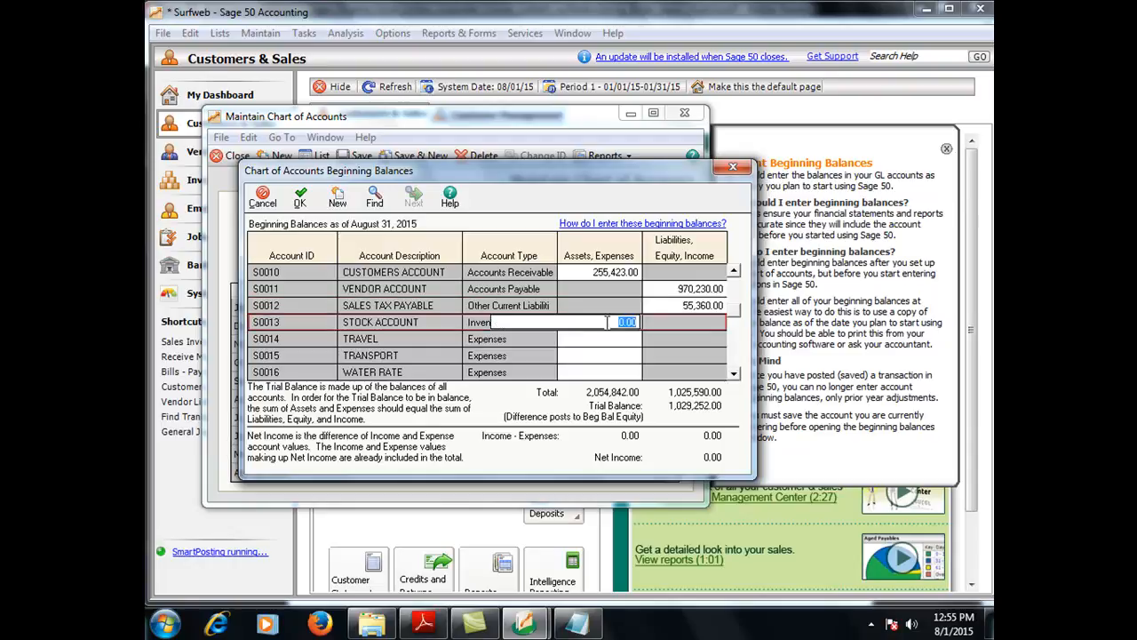
pyautogui.click(645, 324)
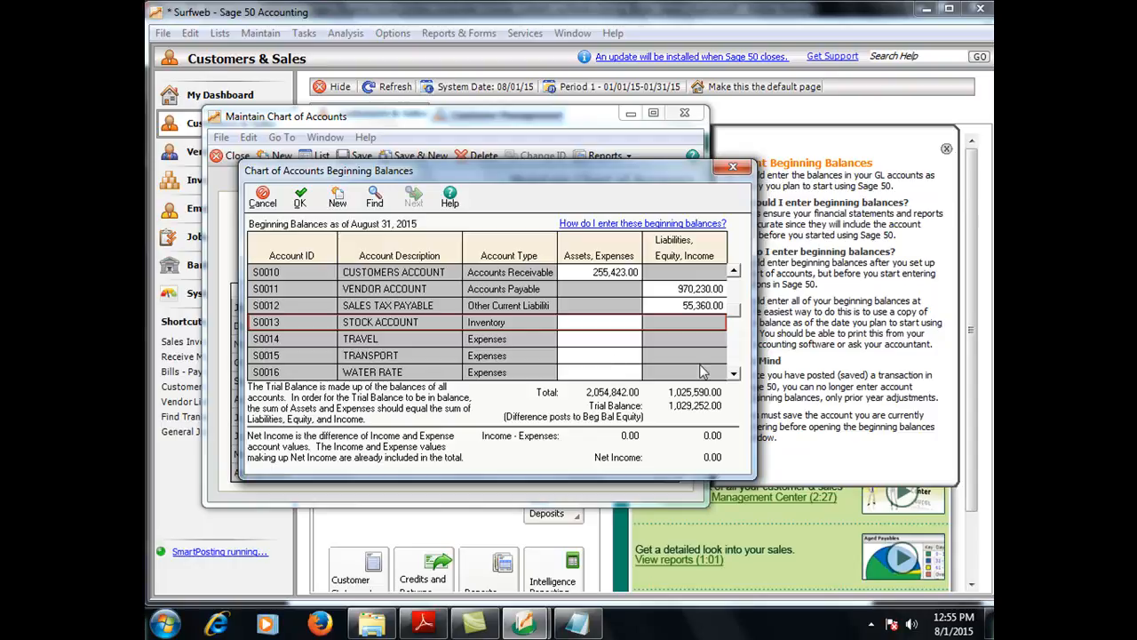
# Enter a beginning balance of 291,669 for the PREPAYMENT account, skipping the stock account
pyautogui.click(736, 374)
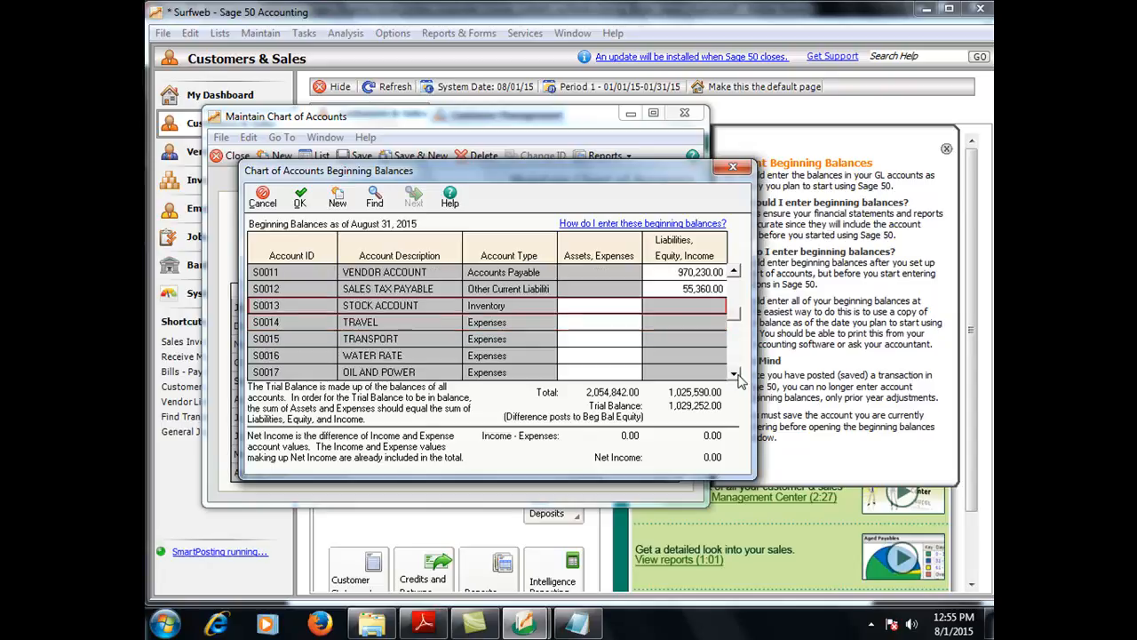
pyautogui.click(736, 374)
pyautogui.click(736, 374)
pyautogui.click(736, 374)
pyautogui.click(736, 375)
pyautogui.click(735, 374)
pyautogui.click(736, 374)
pyautogui.click(735, 374)
pyautogui.click(736, 374)
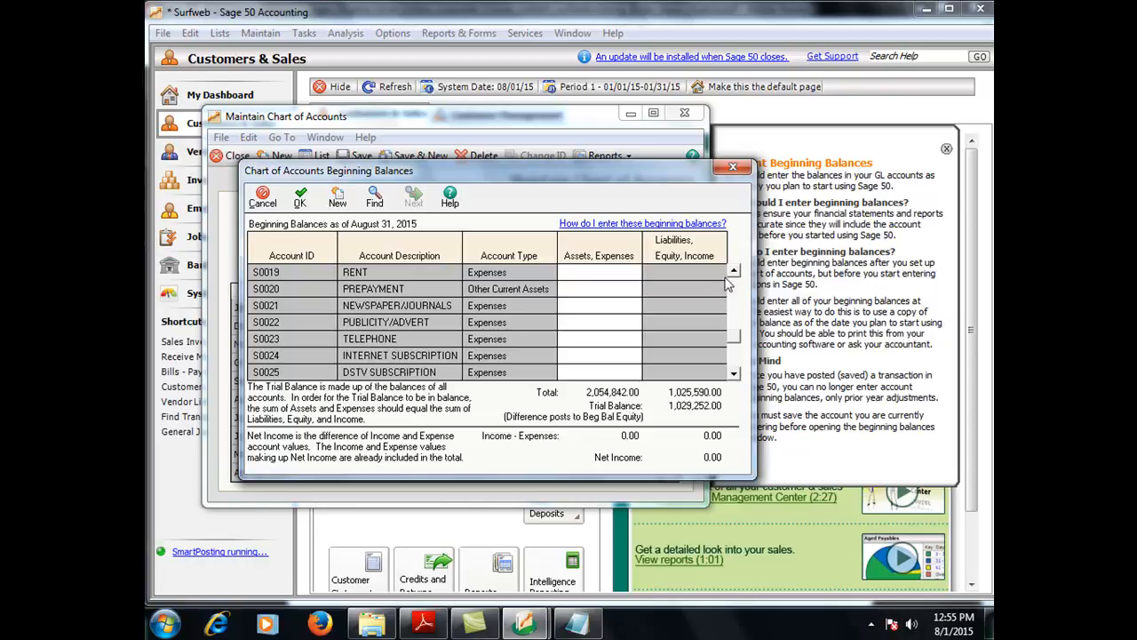
pyautogui.click(611, 293)
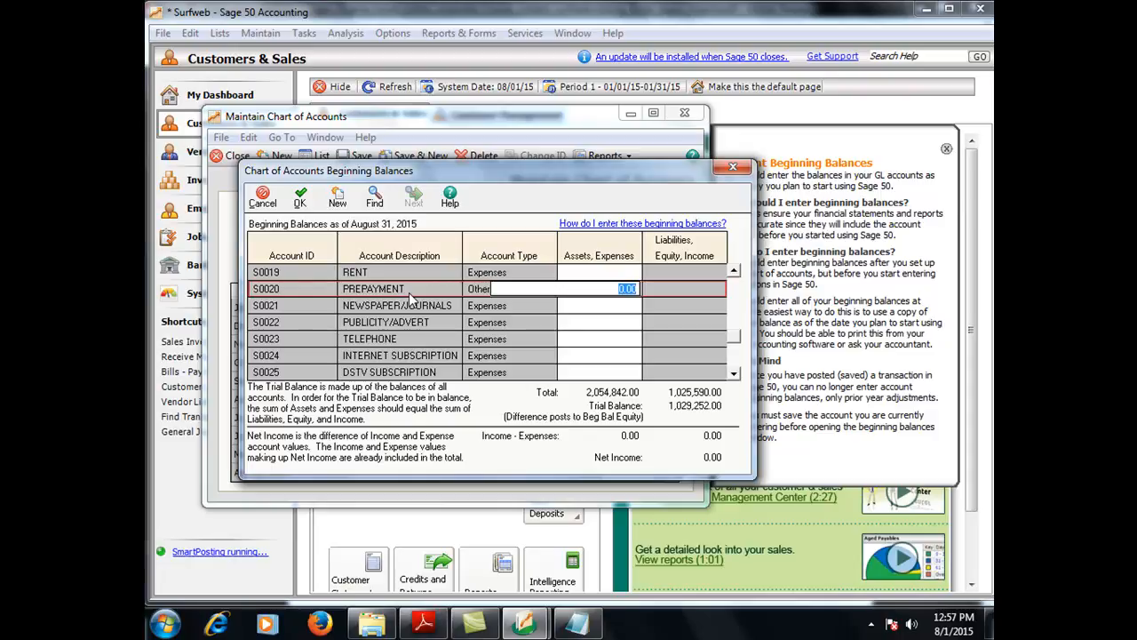
pyautogui.write('291669')
# Enter a beginning balance of 408,331 for the RENT expense account
pyautogui.press('Up')
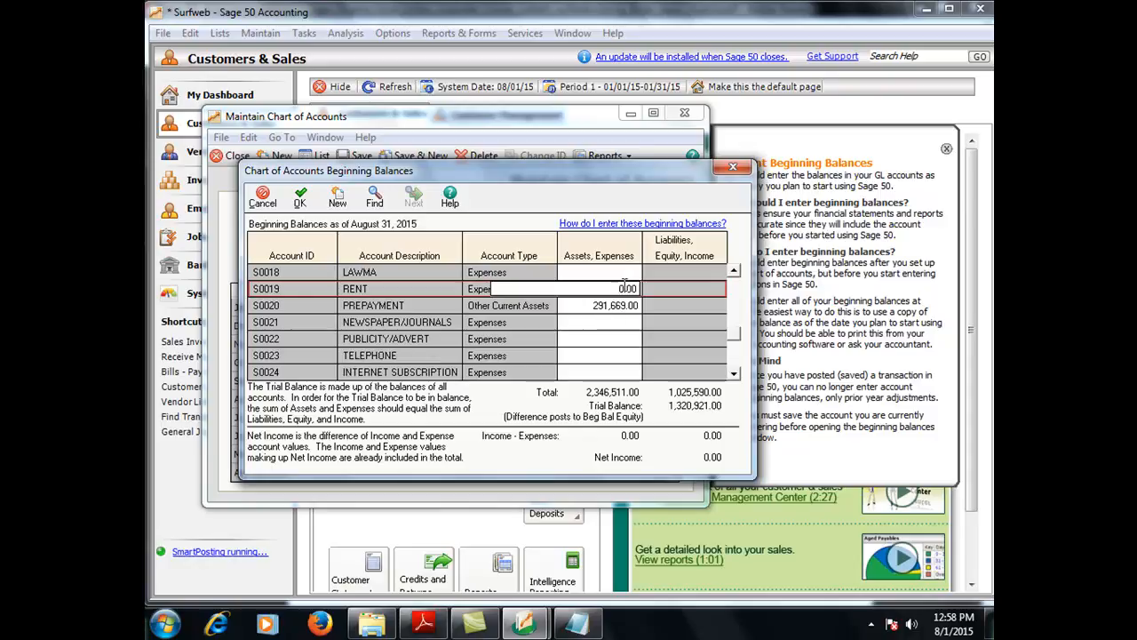
pyautogui.write('408331')
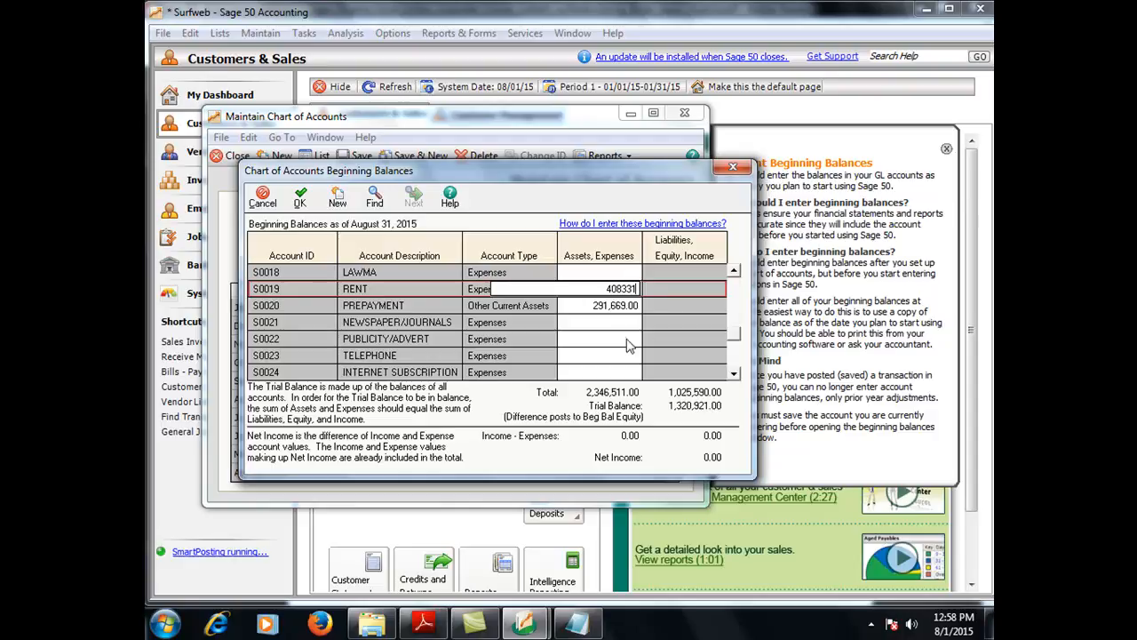
pyautogui.click(624, 323)
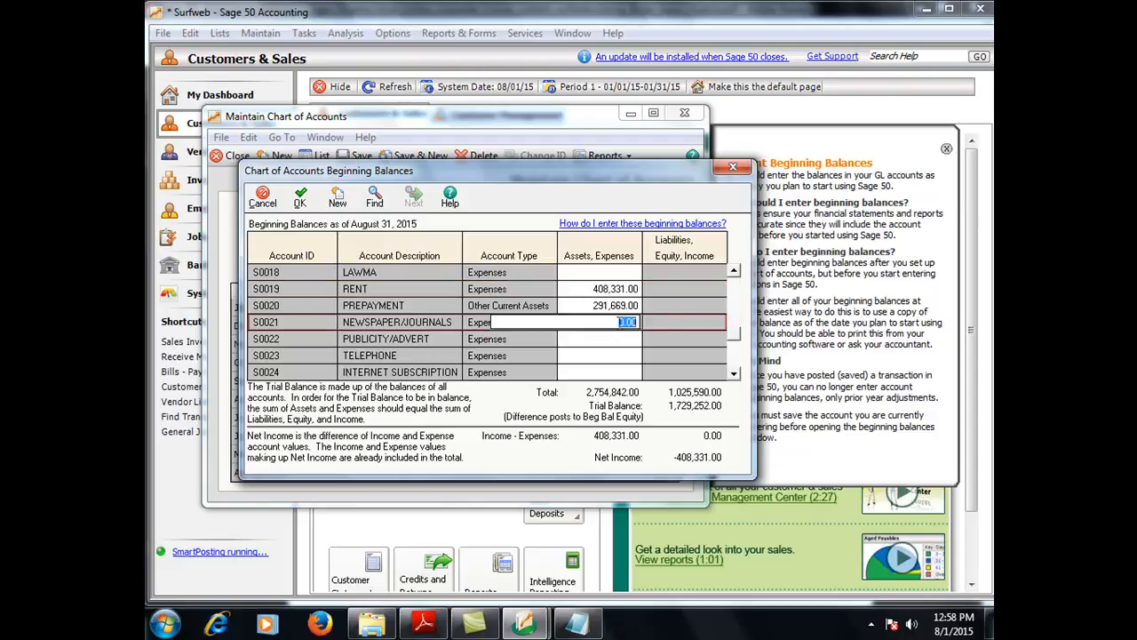
# Enter a beginning balance of 1,600,000 for the FURNITURE & FITTINGS fixed asset account
pyautogui.click(738, 376)
pyautogui.click(737, 376)
pyautogui.click(737, 375)
pyautogui.click(737, 375)
pyautogui.click(737, 375)
pyautogui.click(737, 375)
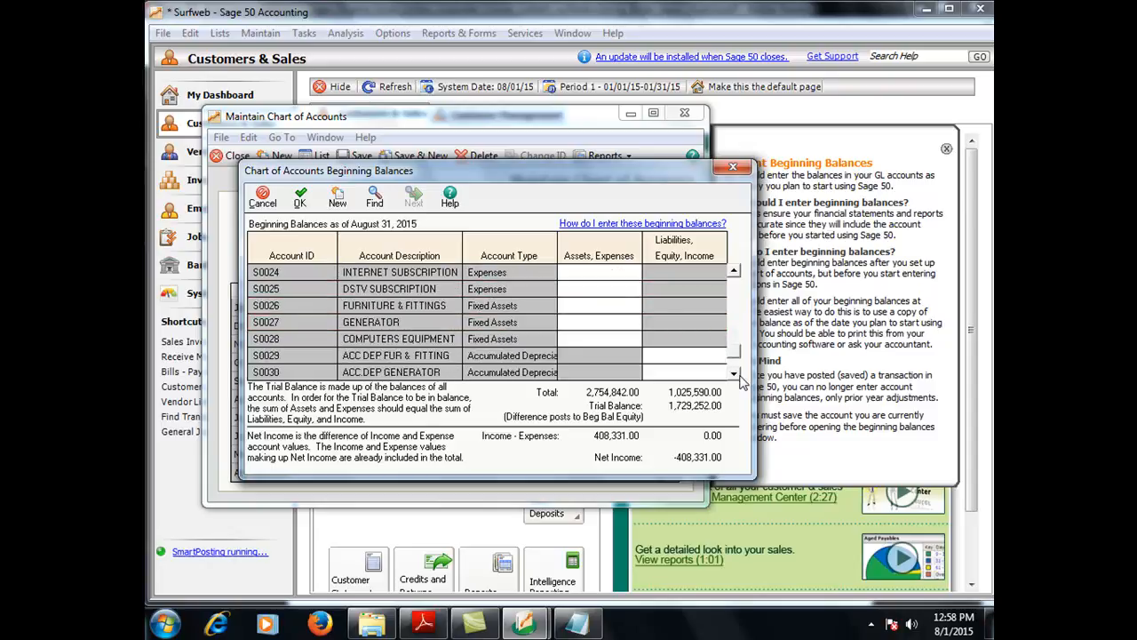
pyautogui.click(734, 271)
pyautogui.click(608, 322)
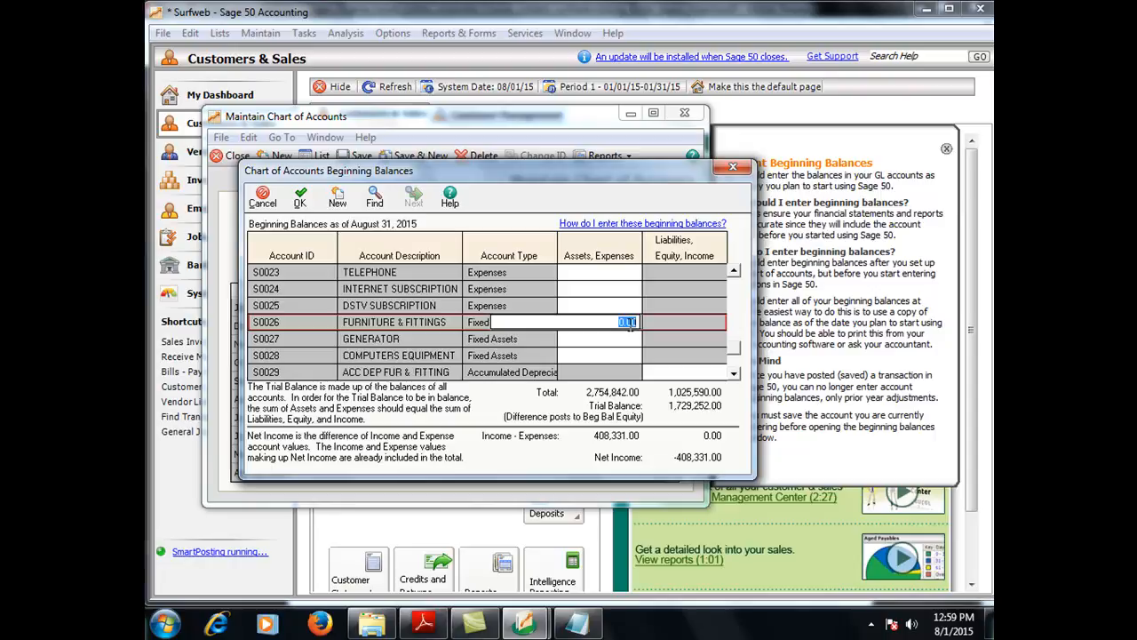
pyautogui.write('2')
pyautogui.write('00')
pyautogui.press('BackSpace')
pyautogui.press('BackSpace')
pyautogui.press('BackSpace')
pyautogui.press('BackSpace')
pyautogui.write('600,000')
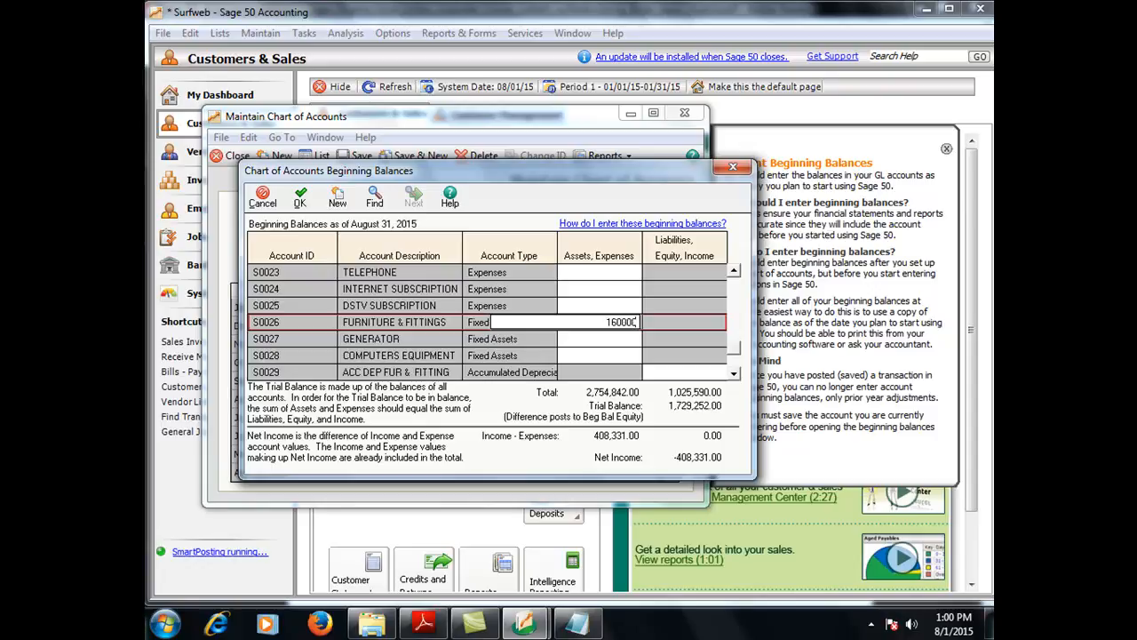
pyautogui.press('Return')
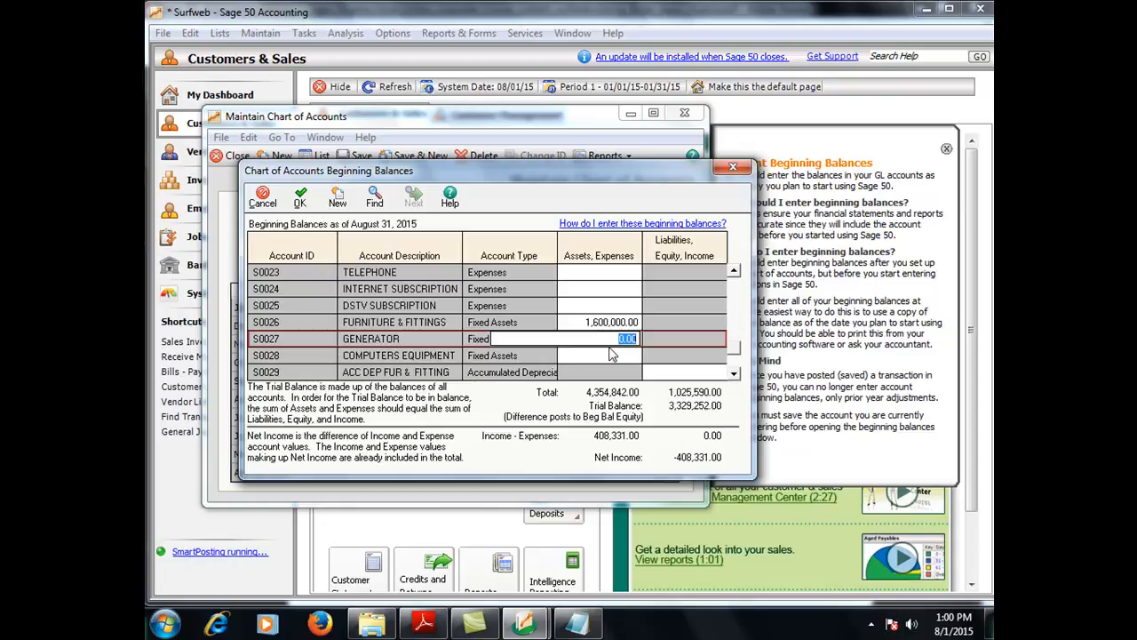
# Enter a beginning balance of 750,000 for the GENERATOR fixed asset account
pyautogui.write('750,')
pyautogui.write('0000')
pyautogui.press('Return')
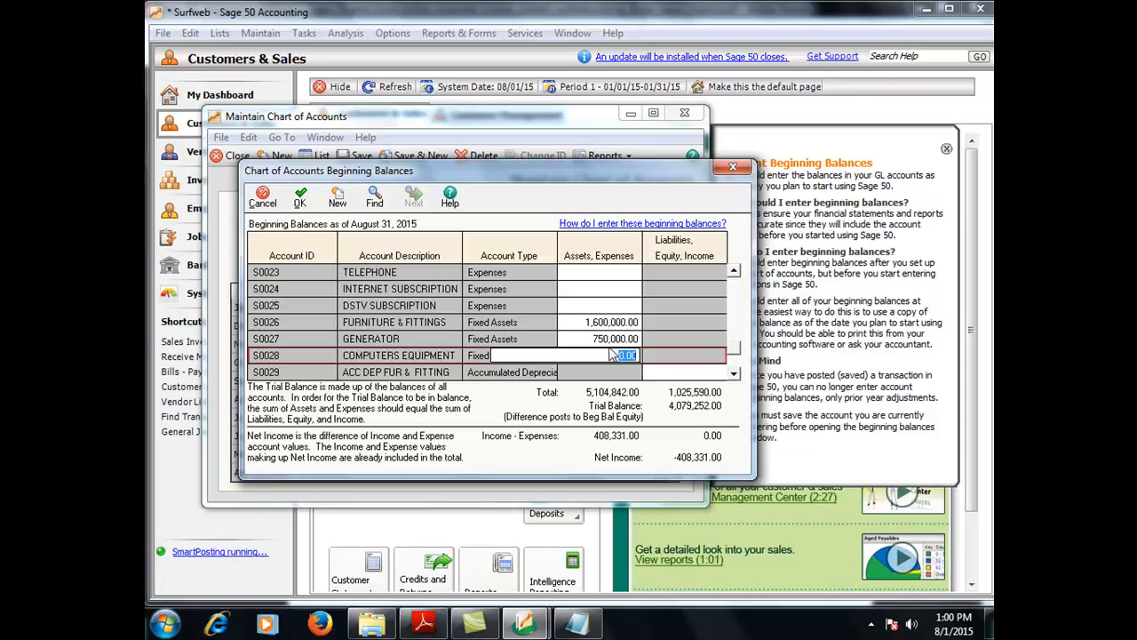
# Enter a beginning balance of 560,000 for the COMPUTERS EQUIPMENT fixed asset account
pyautogui.write('5560')
pyautogui.press('BackSpace')
pyautogui.press('BackSpace')
pyautogui.press('BackSpace')
pyautogui.write('60,000')
pyautogui.press('Return')
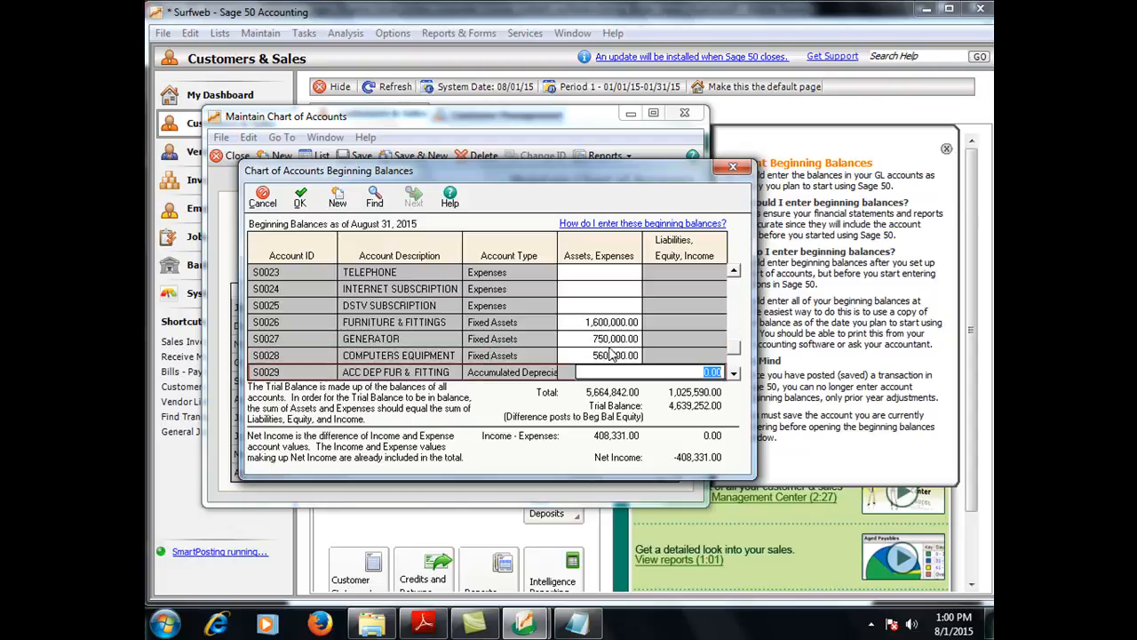
# Leave the accumulated depreciation accounts empty and enter a beginning balance of 4,639,252 for the RETAINED EARNING account
pyautogui.click(733, 373)
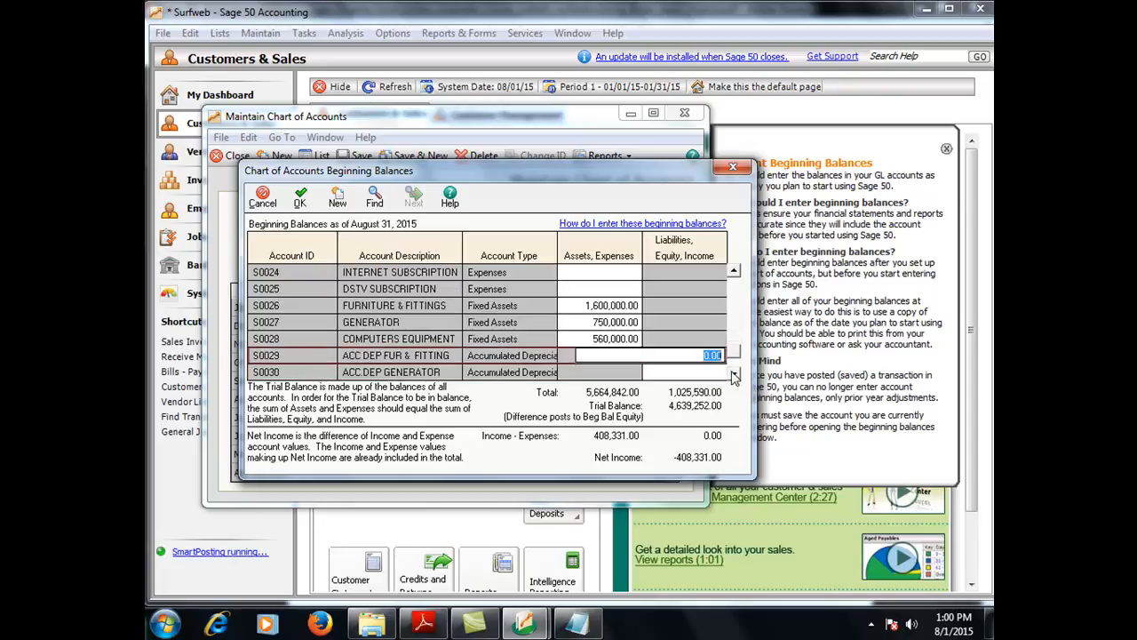
pyautogui.click(732, 373)
pyautogui.click(733, 373)
pyautogui.click(733, 373)
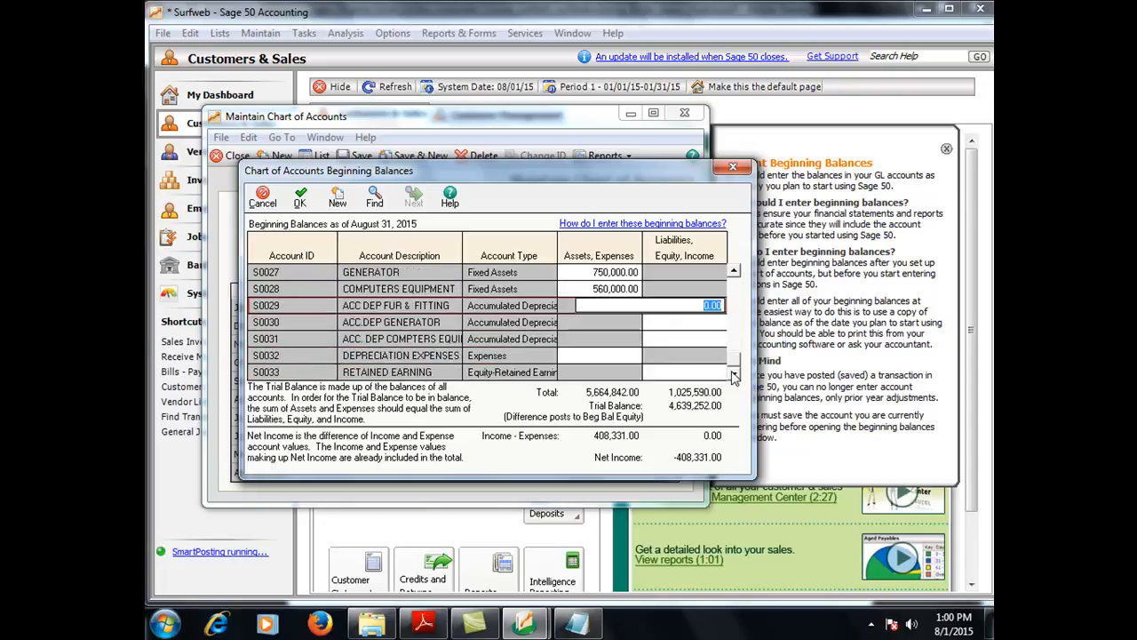
pyautogui.click(733, 271)
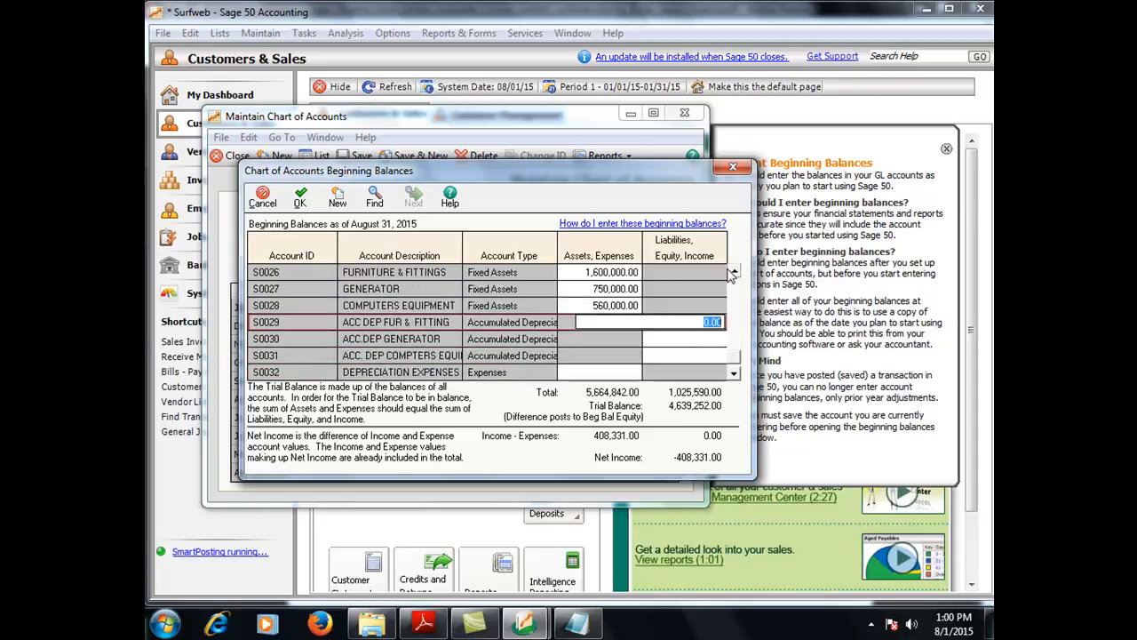
pyautogui.click(733, 271)
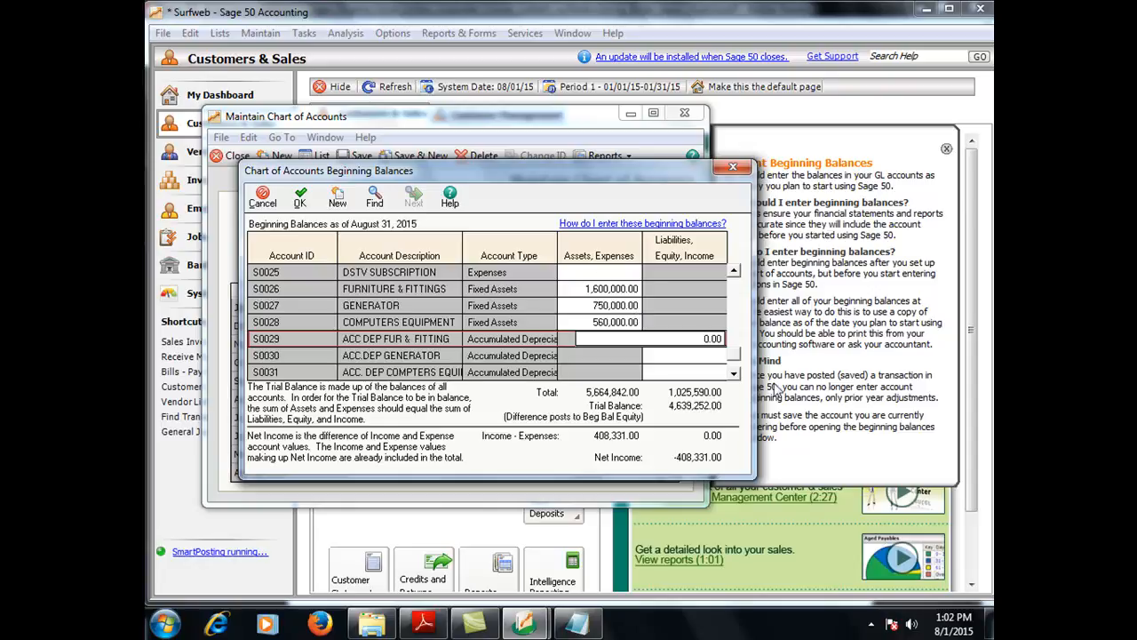
pyautogui.click(734, 374)
pyautogui.click(734, 374)
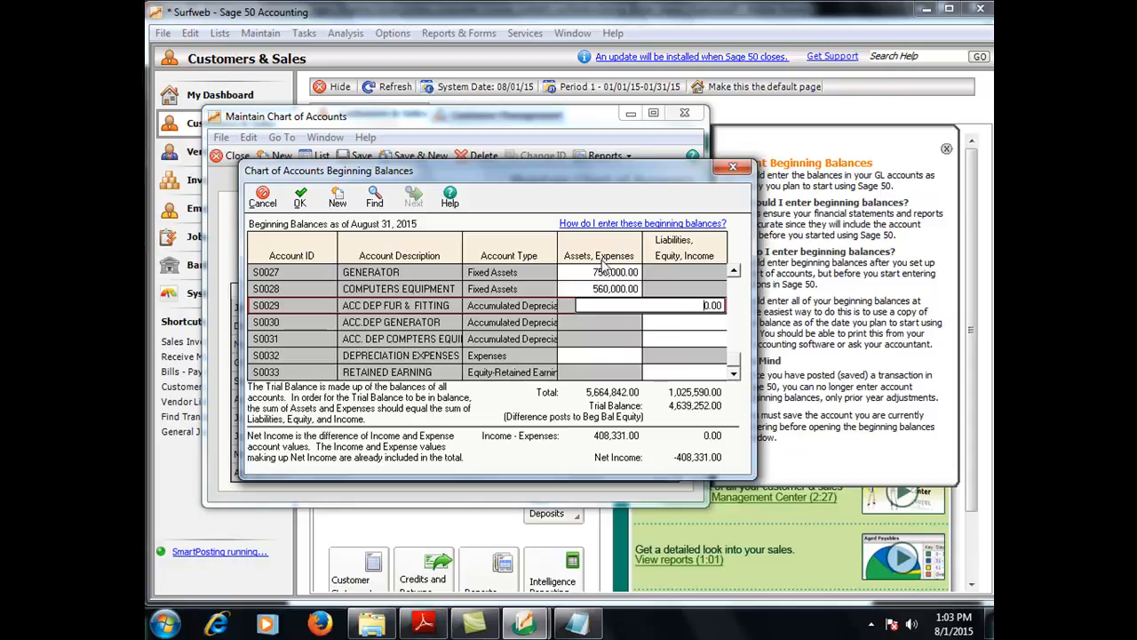
pyautogui.click(593, 342)
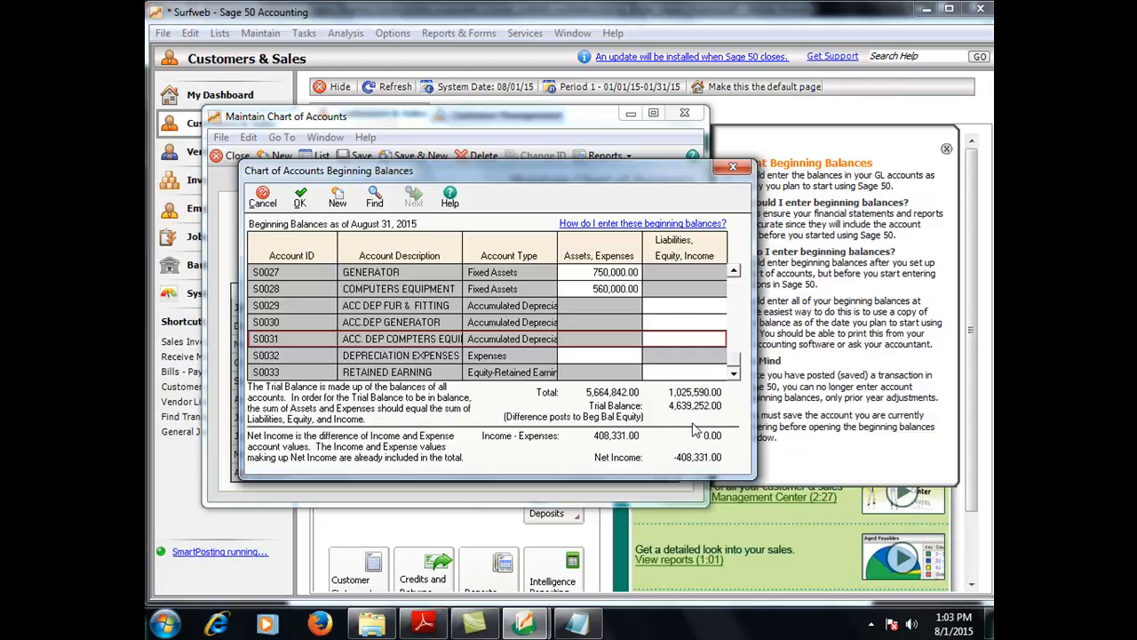
pyautogui.click(656, 371)
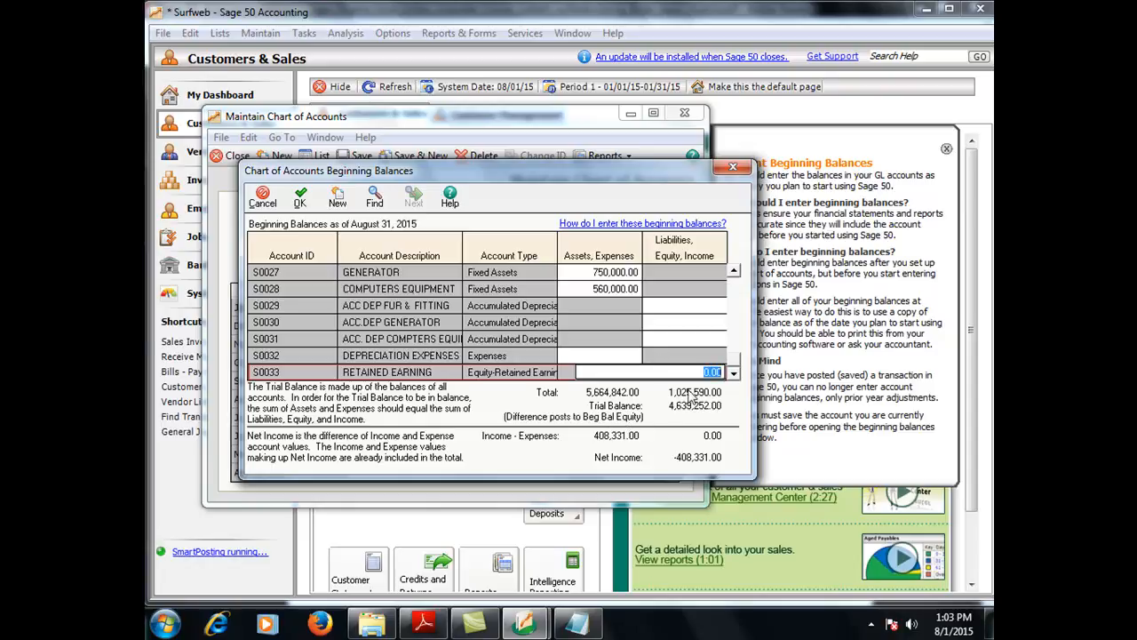
pyautogui.write('4639252')
pyautogui.press('Tab')
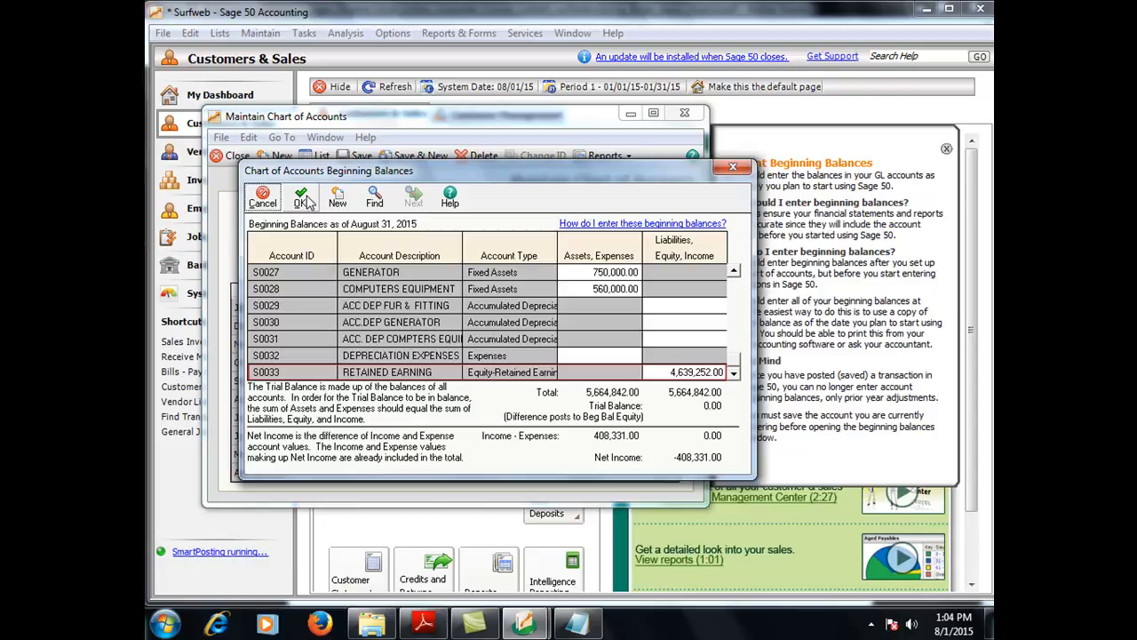
# Confirm the account beginning balances and close the Maintain Chart of Accounts window
pyautogui.click(303, 200)
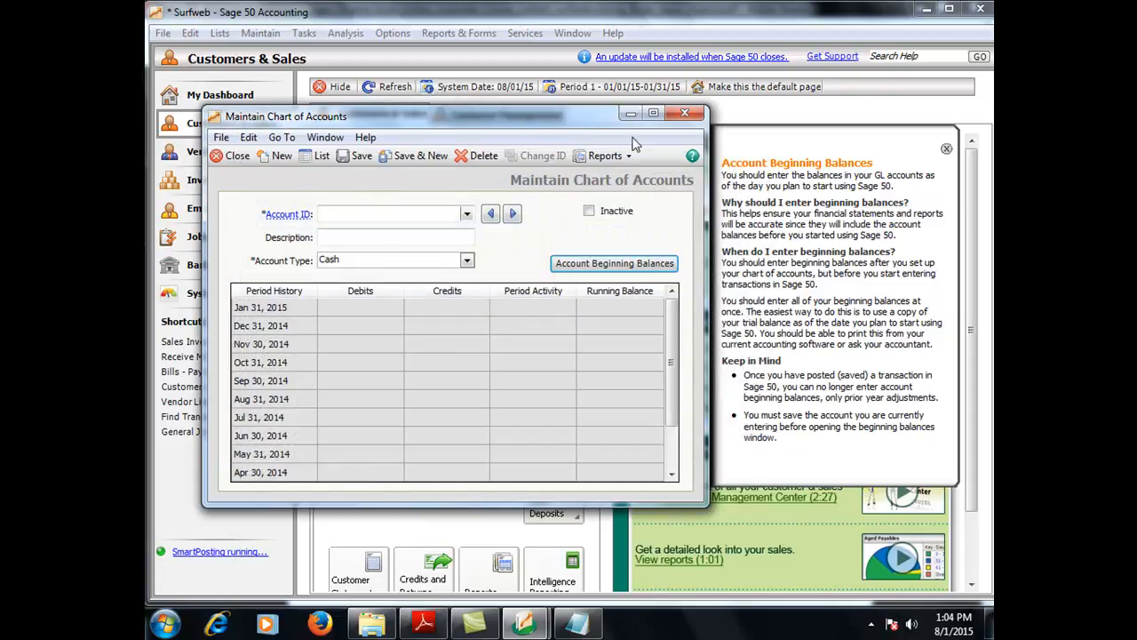
pyautogui.click(685, 113)
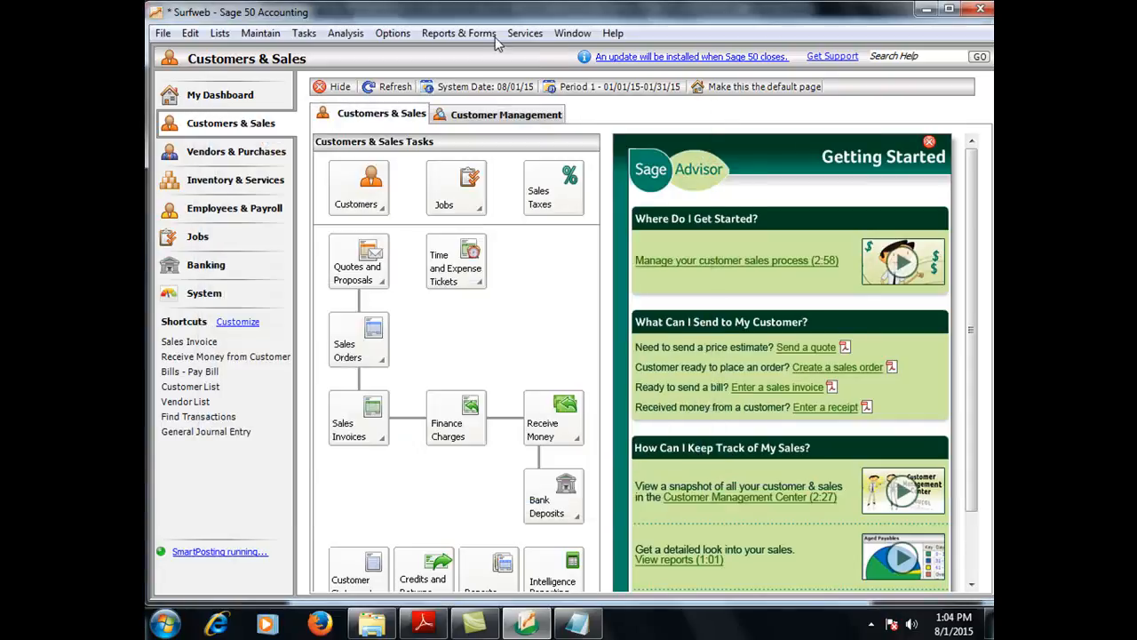
# Display the standard Balance Sheet from the financial statements reports and close it after viewing
pyautogui.click(461, 35)
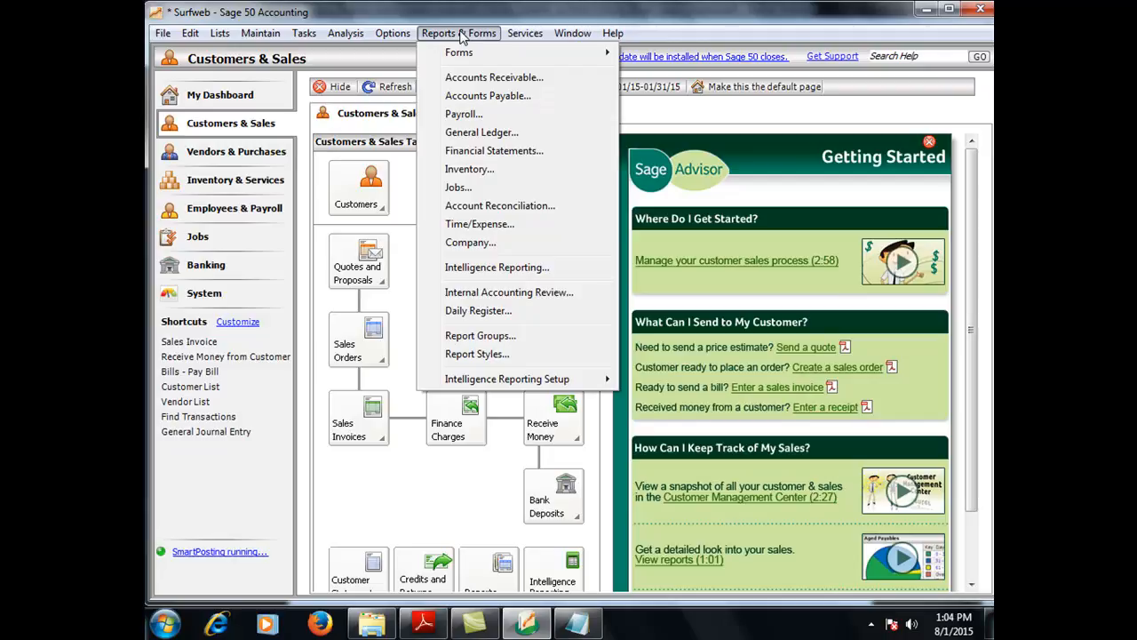
pyautogui.click(468, 150)
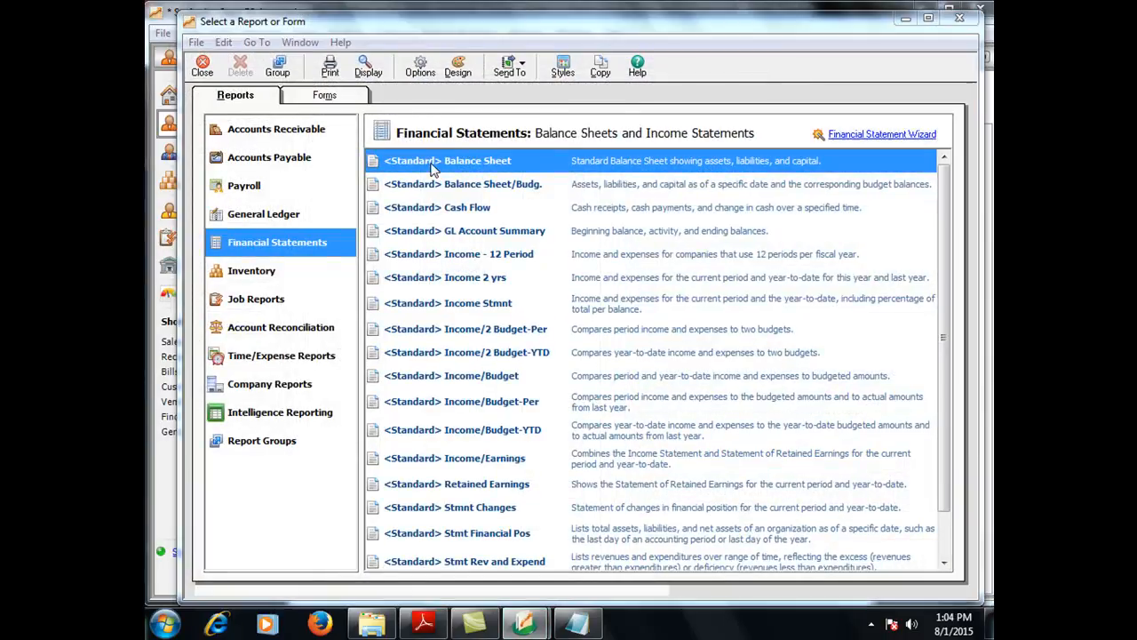
pyautogui.doubleClick(433, 168)
pyautogui.click(382, 348)
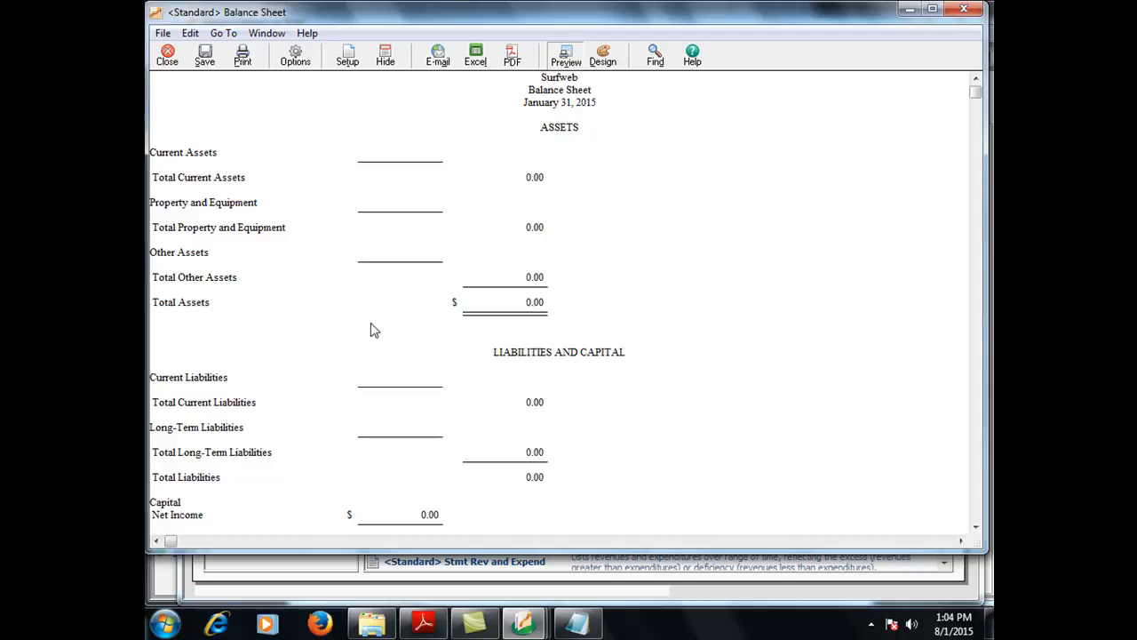
pyautogui.click(954, 7)
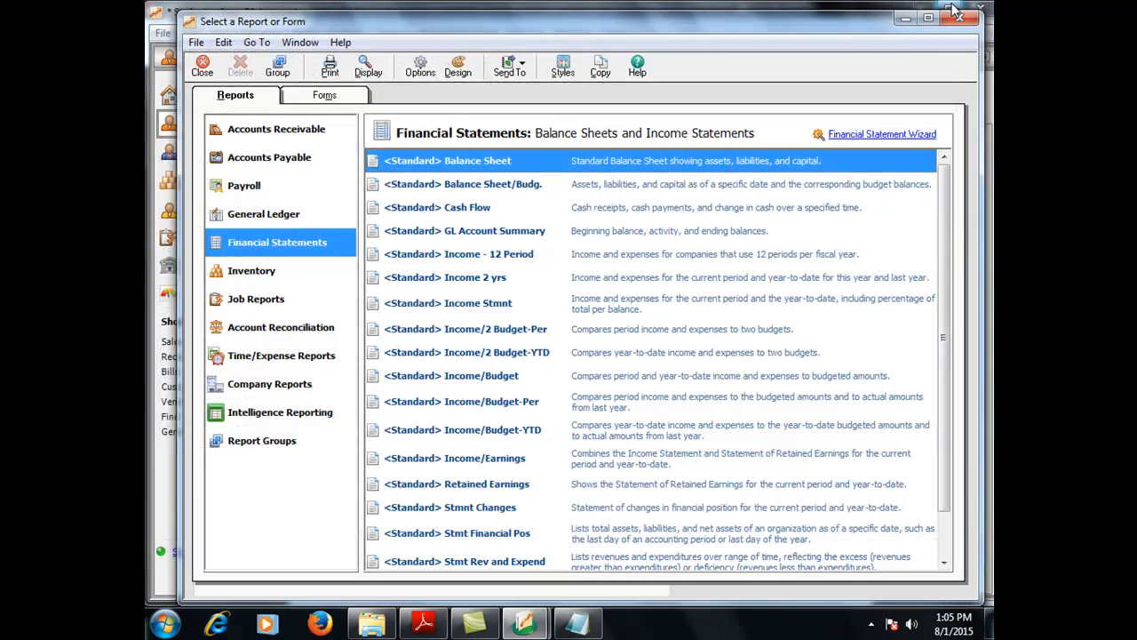